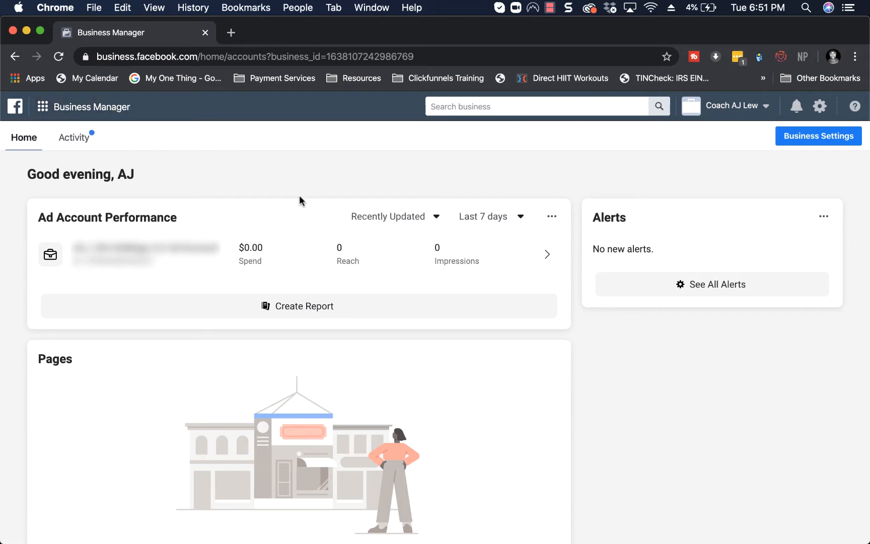
Load business.facebook.com and open the coach's own business account from the list of businesses.
left_click(321, 59)
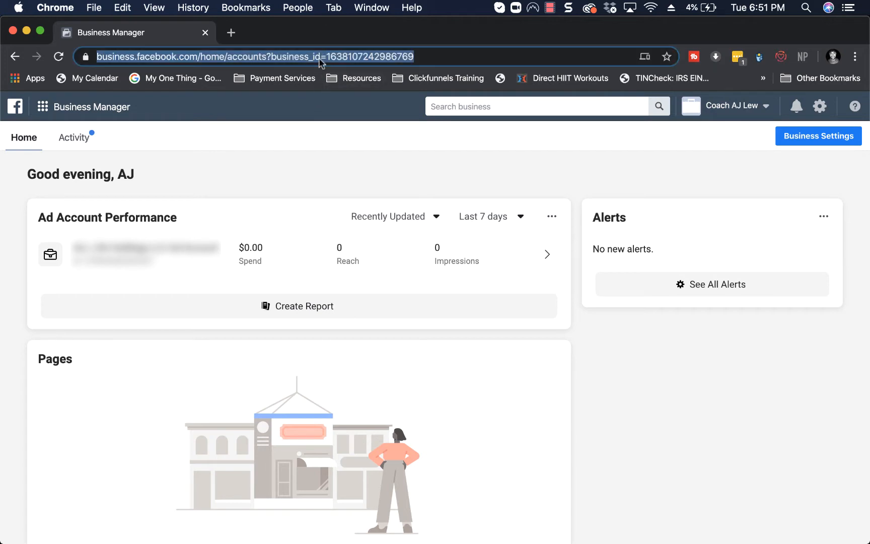
type("busin")
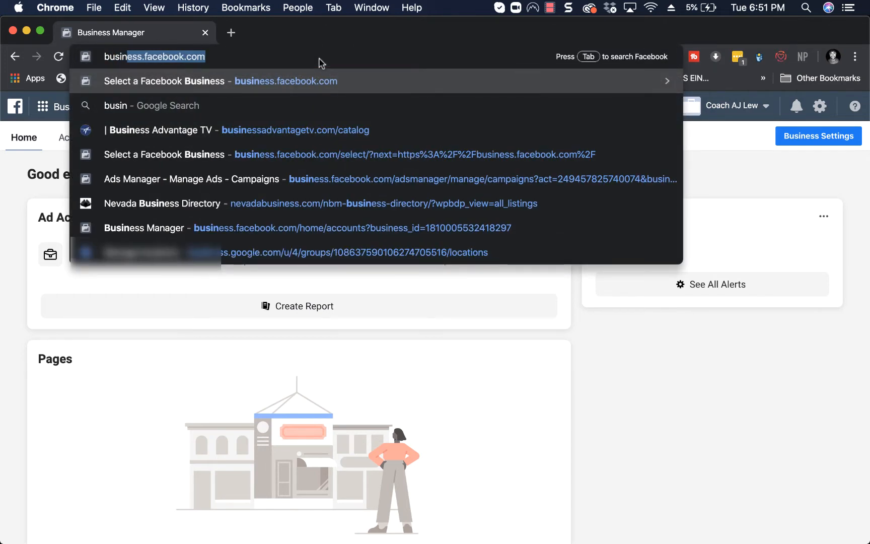
key("Return")
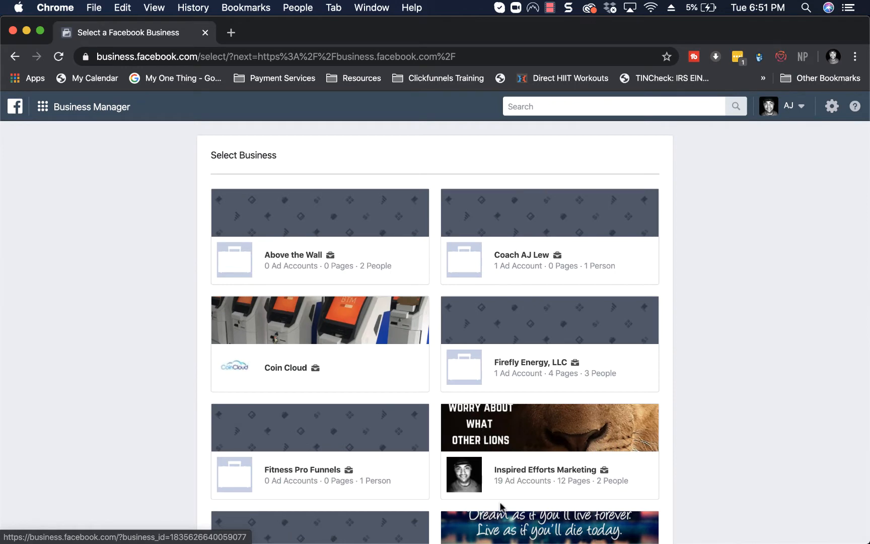
scroll(545, 455, "down", 1)
scroll(546, 455, "up", 1)
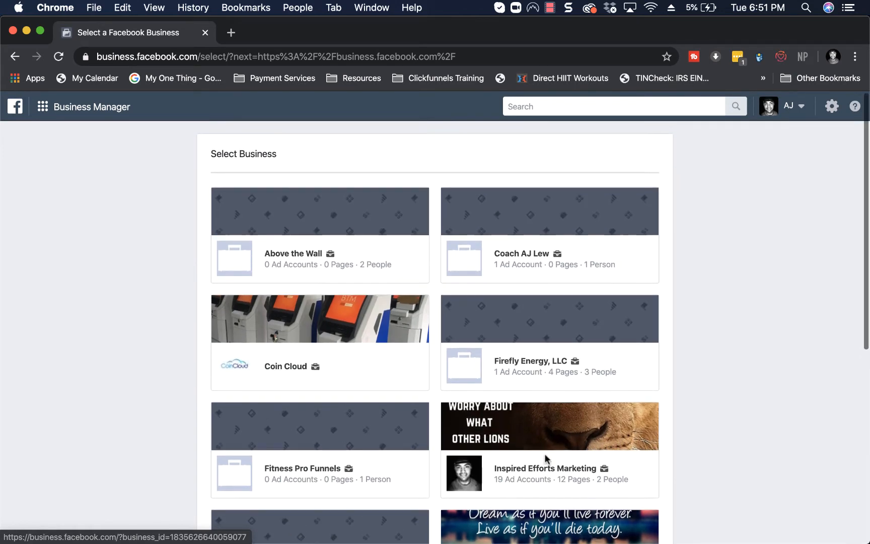
left_click(517, 253)
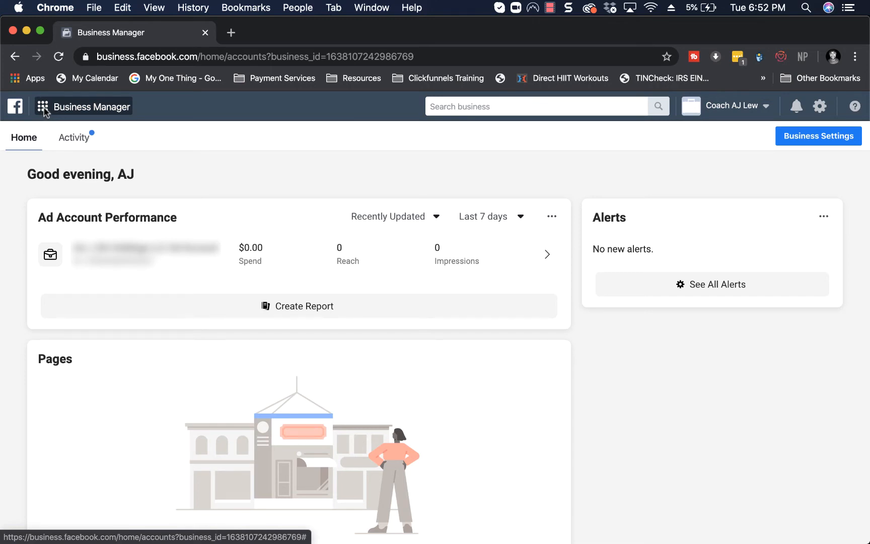
Open the Audiences tool for this business account.
left_click(45, 112)
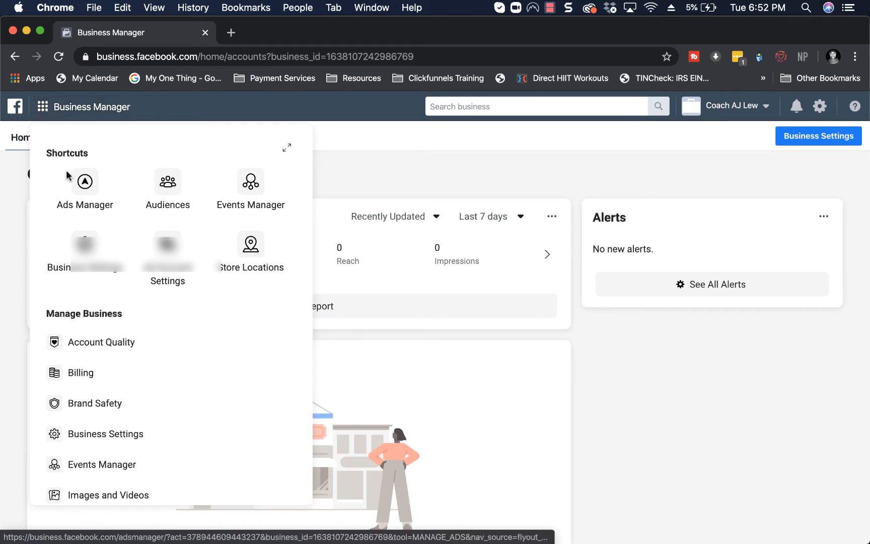
scroll(114, 276, "down", 1)
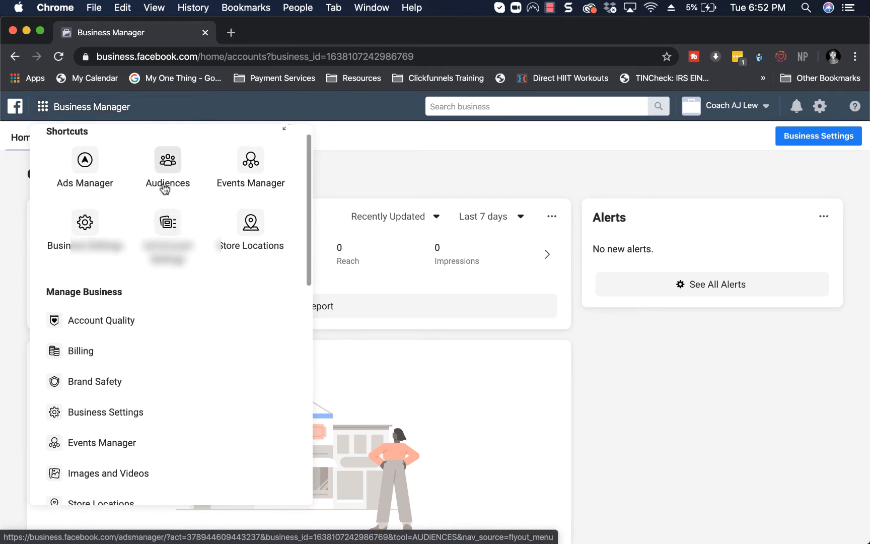
left_click(168, 162)
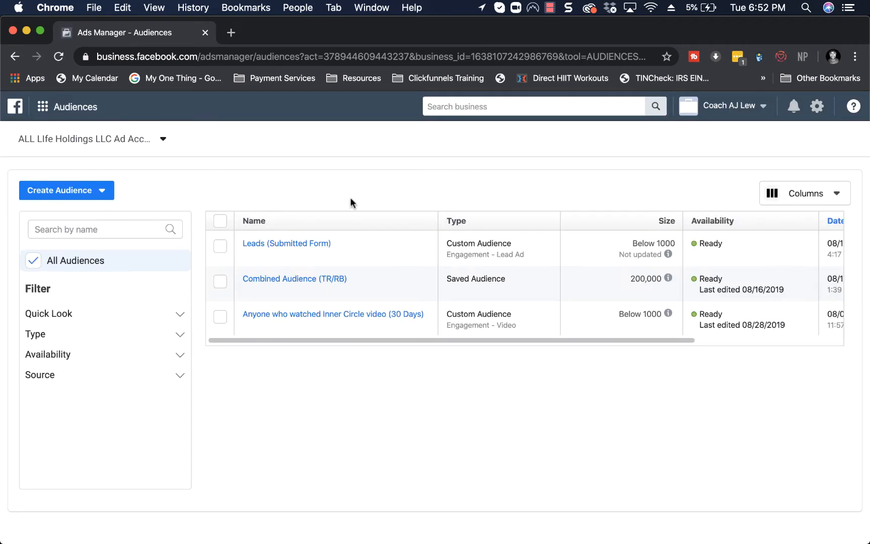
Start creating a custom audience with a customer list as its source.
left_click(95, 192)
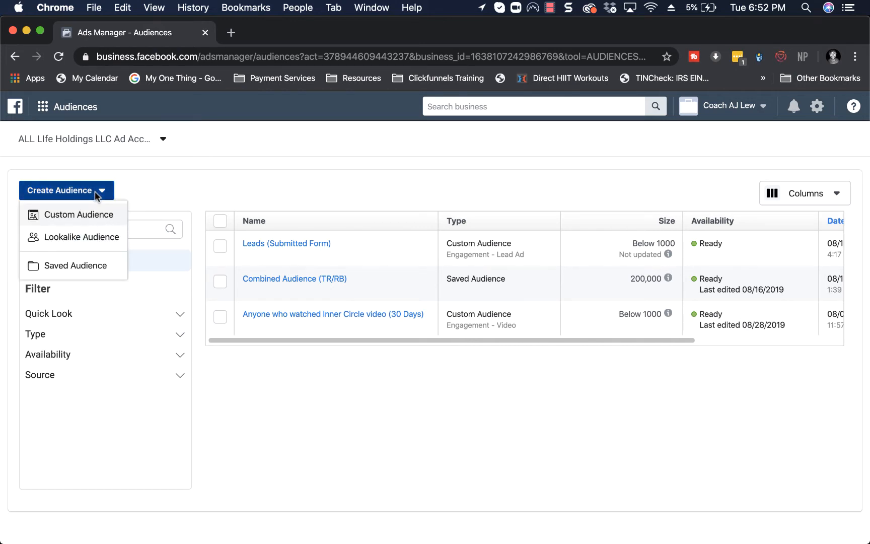
left_click(84, 216)
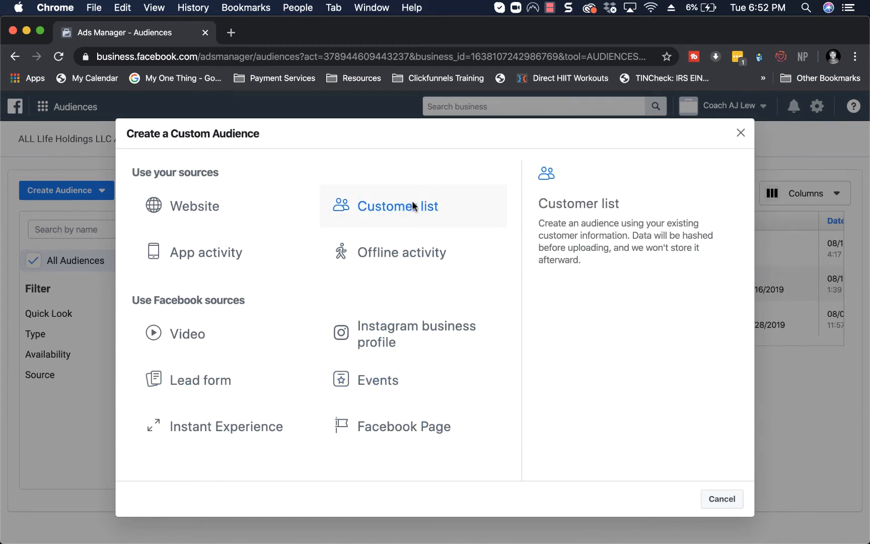
left_click(382, 212)
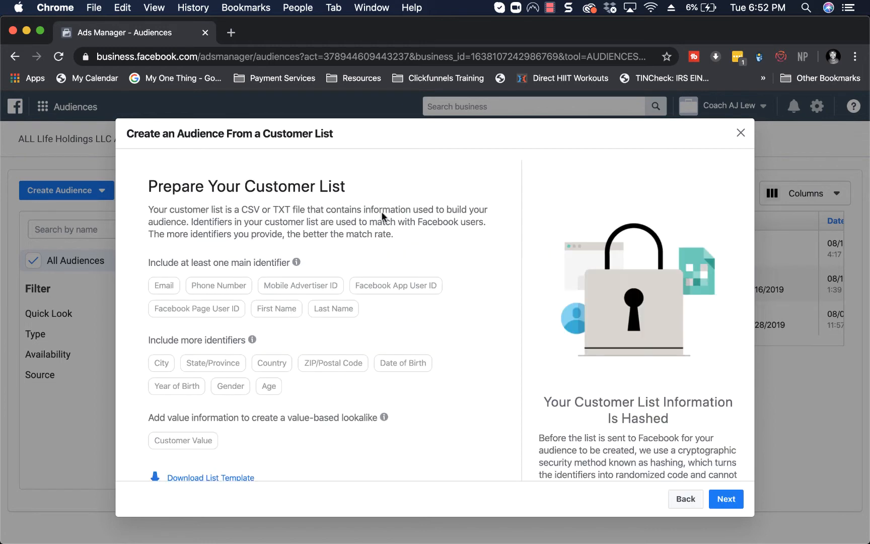
Examine the main identifiers, additional identifiers and customer value information accepted in a customer list, including their formatting guidelines.
scroll(382, 213, "down", 2)
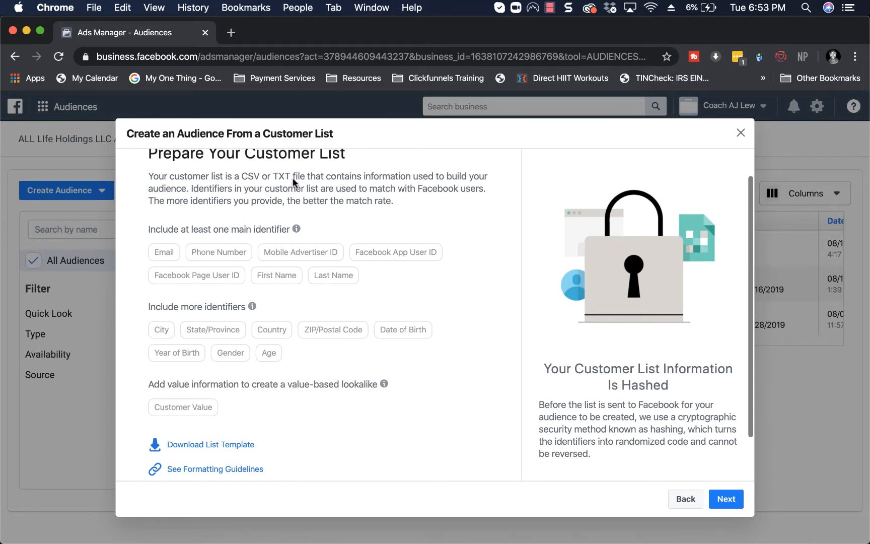
mouse_move(280, 230)
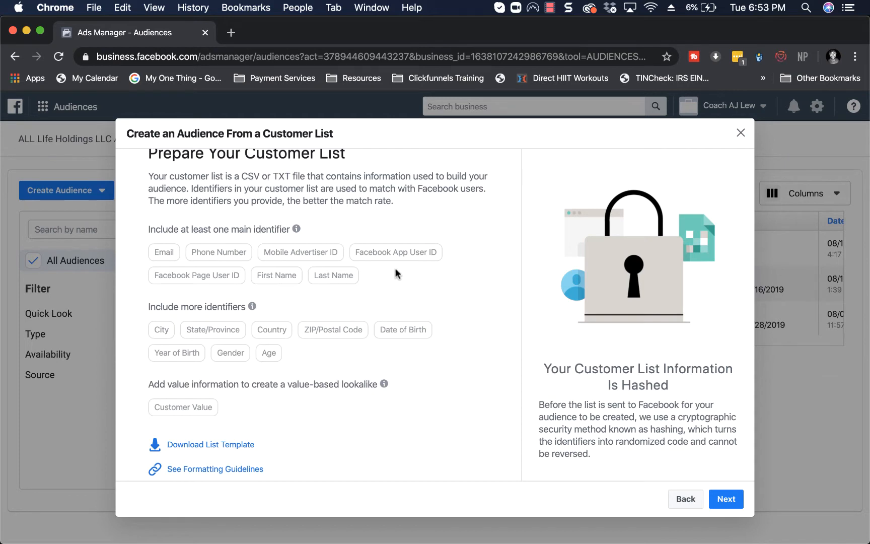
mouse_move(301, 257)
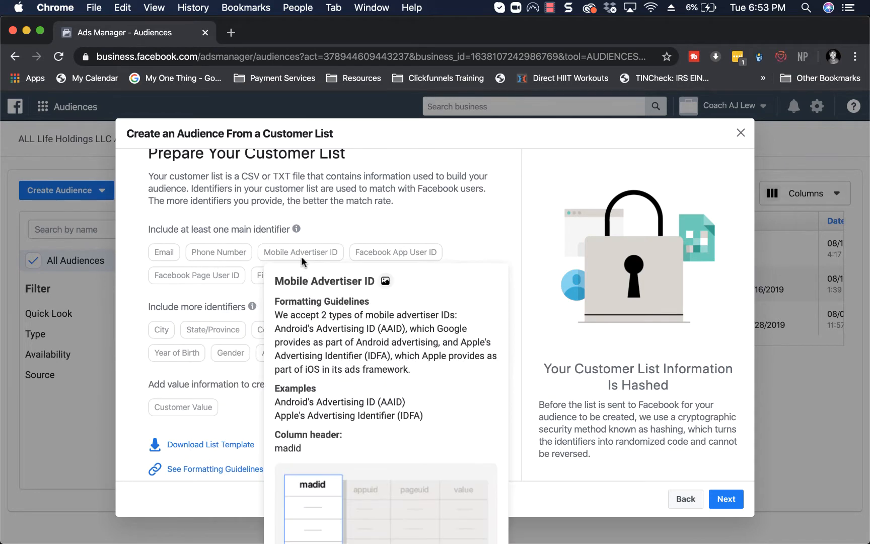
mouse_move(408, 251)
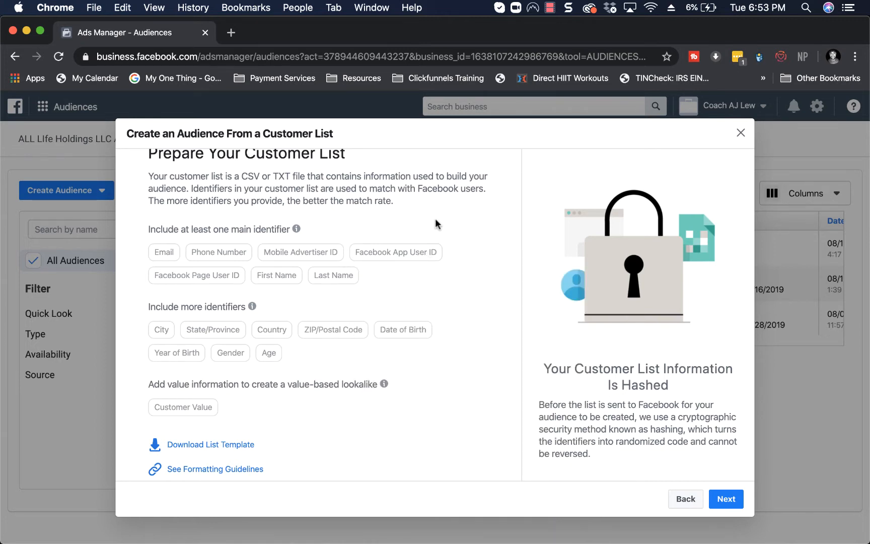
scroll(433, 215, "down", 1)
mouse_move(344, 279)
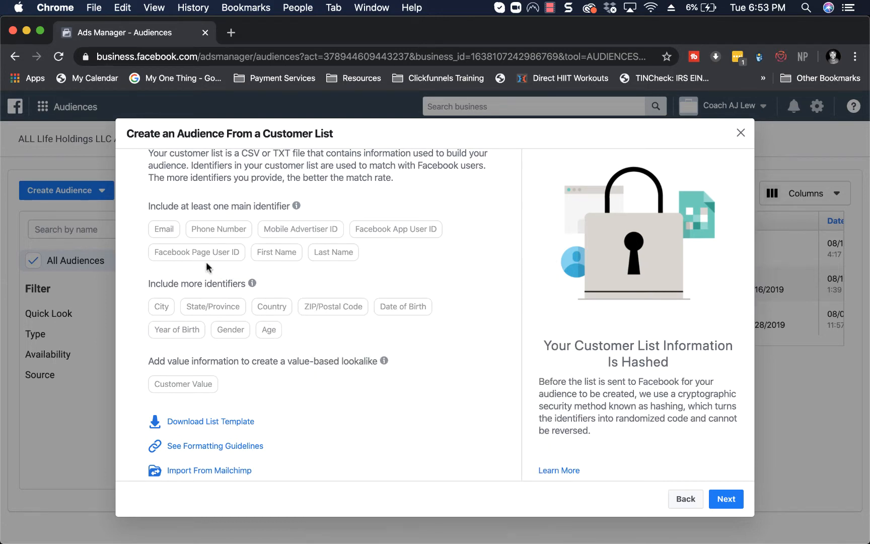
mouse_move(160, 233)
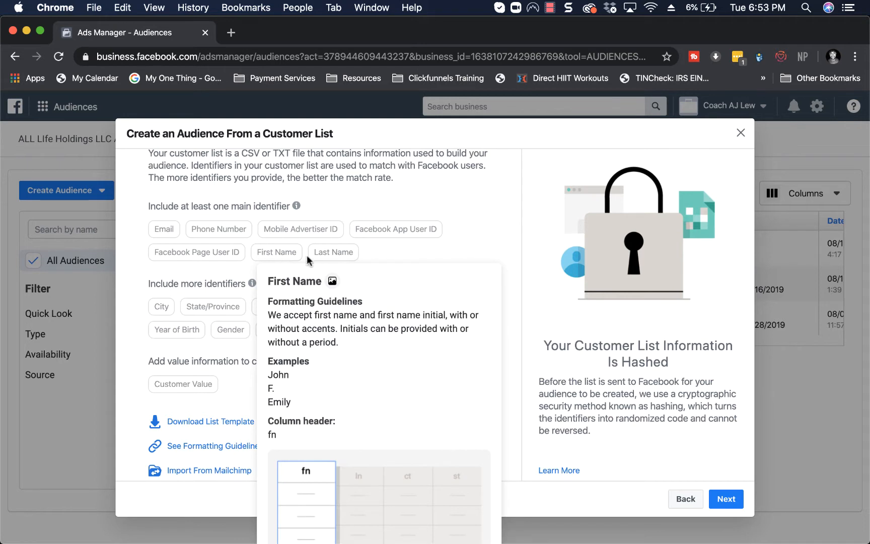
mouse_move(348, 253)
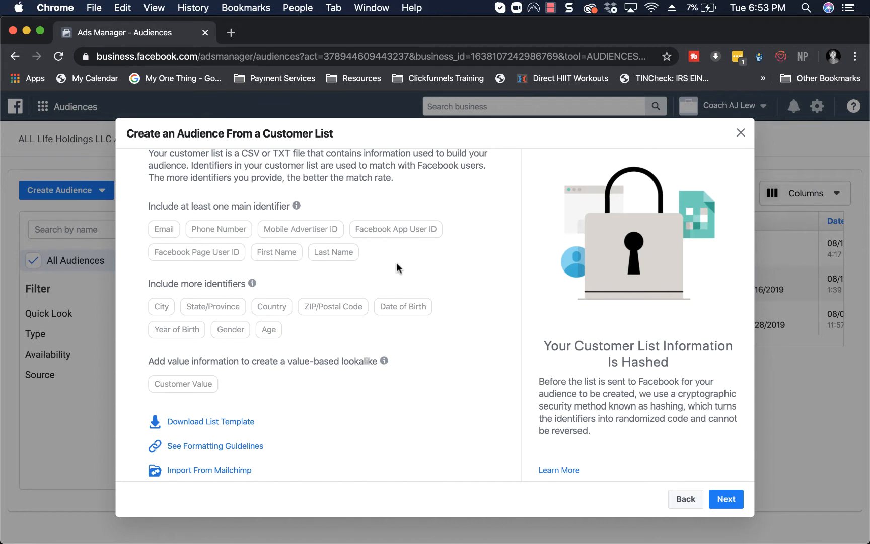
scroll(397, 266, "down", 1)
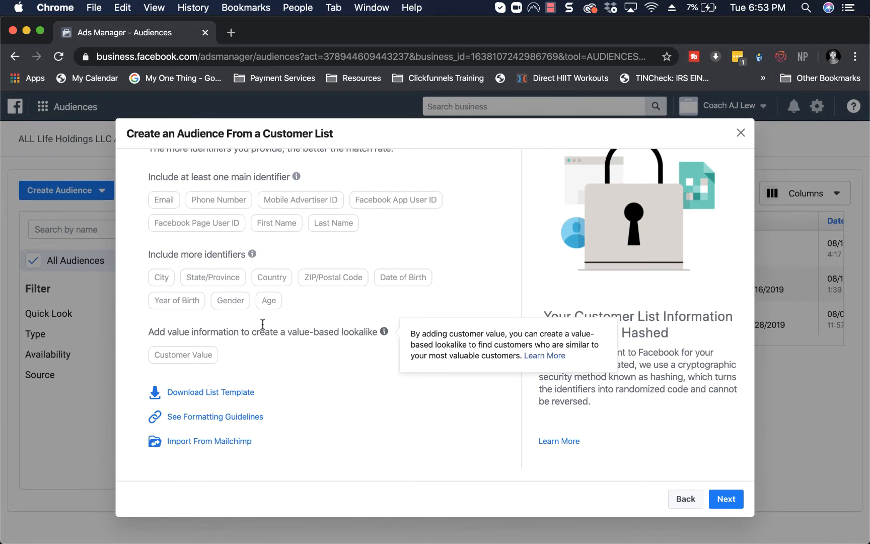
Download the customer list template and review its columns in Numbers, closing the file when done.
left_click(219, 393)
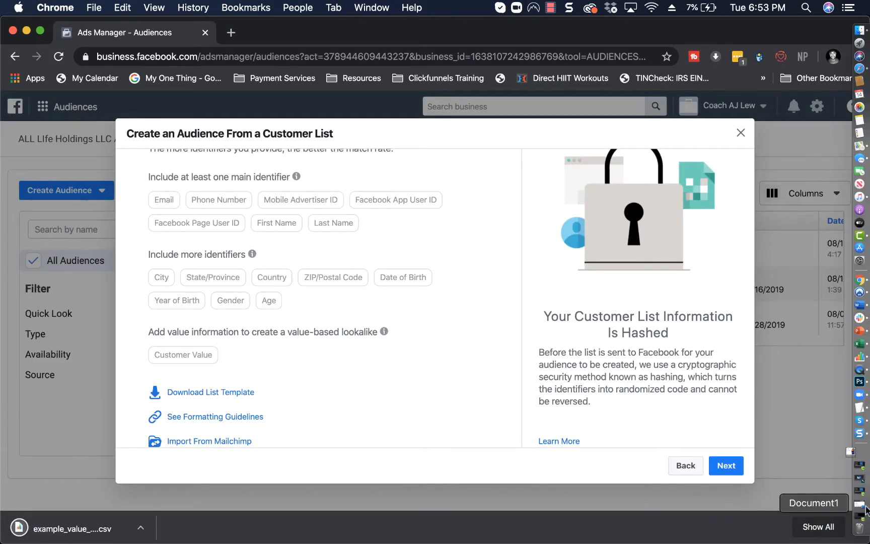
left_click(859, 477)
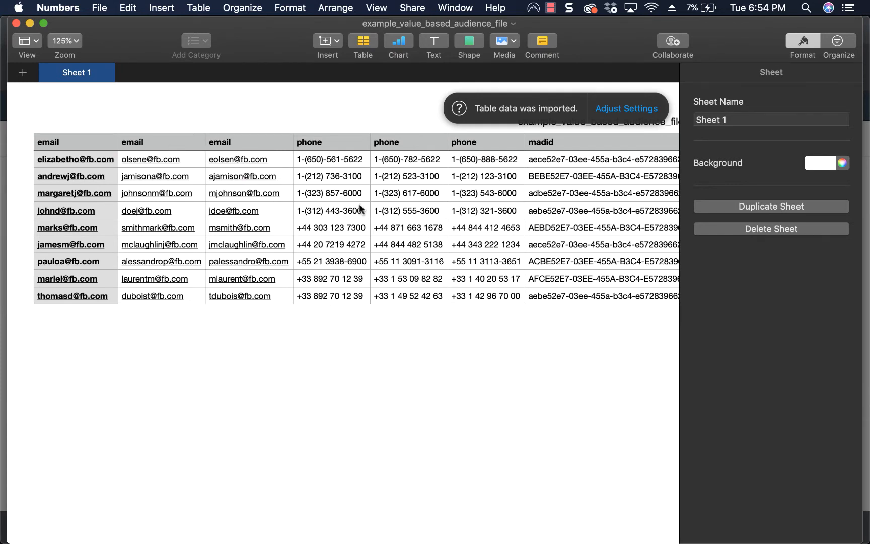
scroll(359, 204, "right", 2)
scroll(419, 210, "right", 10)
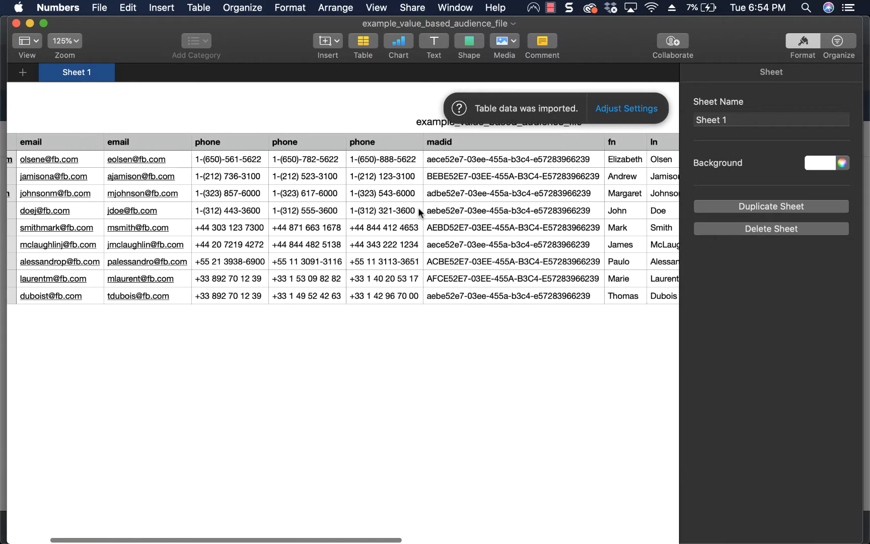
scroll(418, 208, "right", 4)
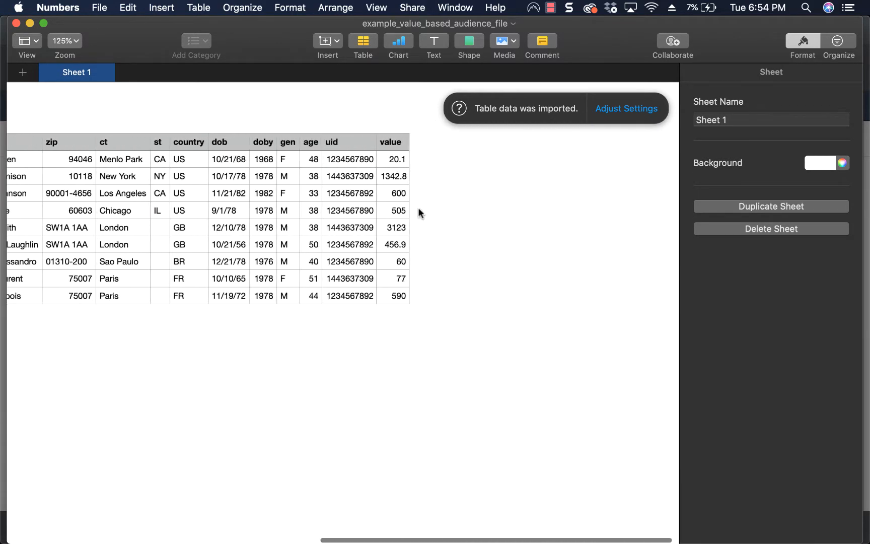
scroll(418, 208, "left", 10)
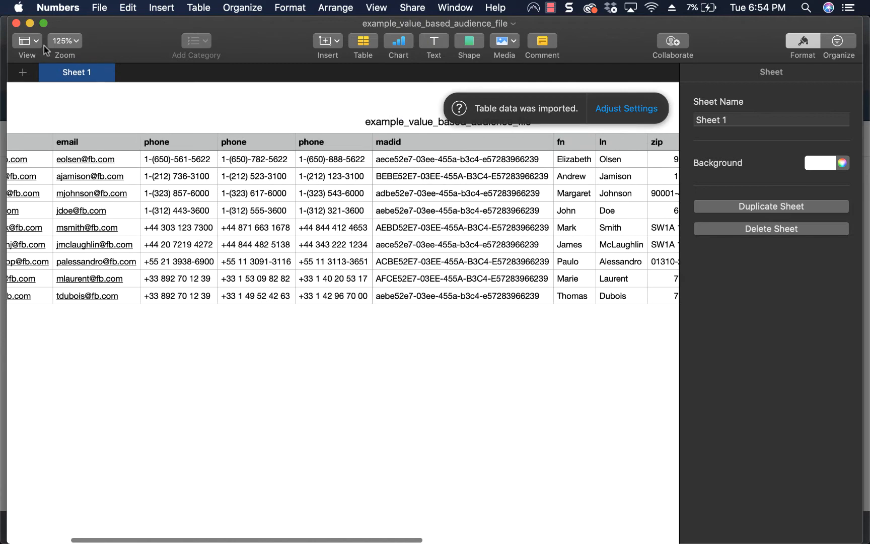
left_click(17, 23)
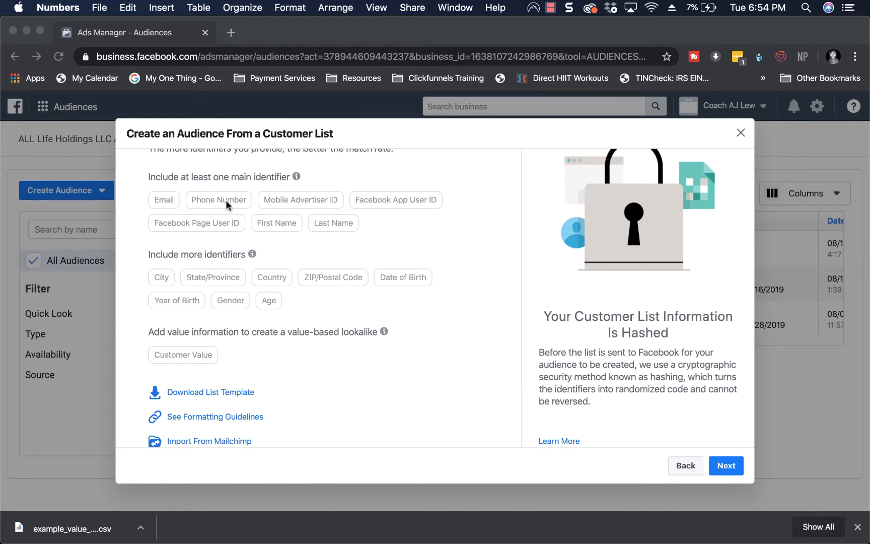
Continue past the list preparation page and specify that the customer list does not include a customer value column.
scroll(270, 283, "down", 2)
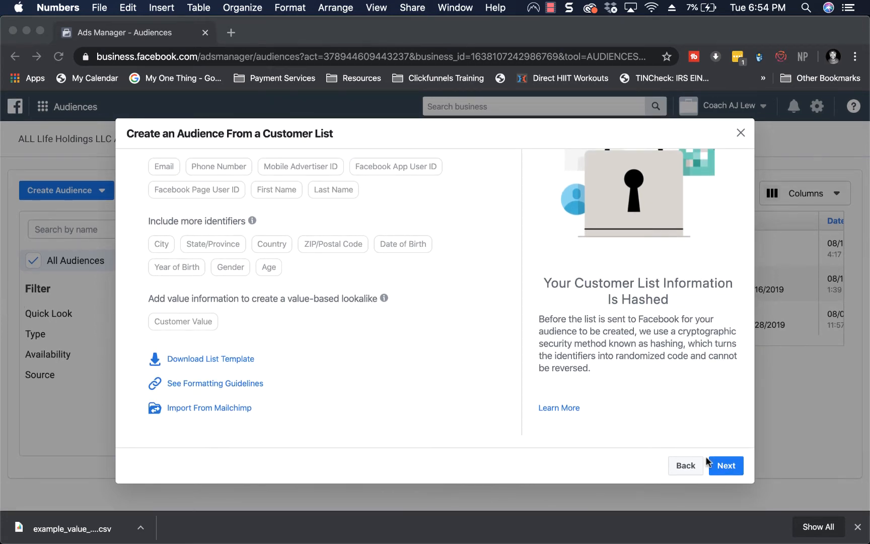
left_click(727, 465)
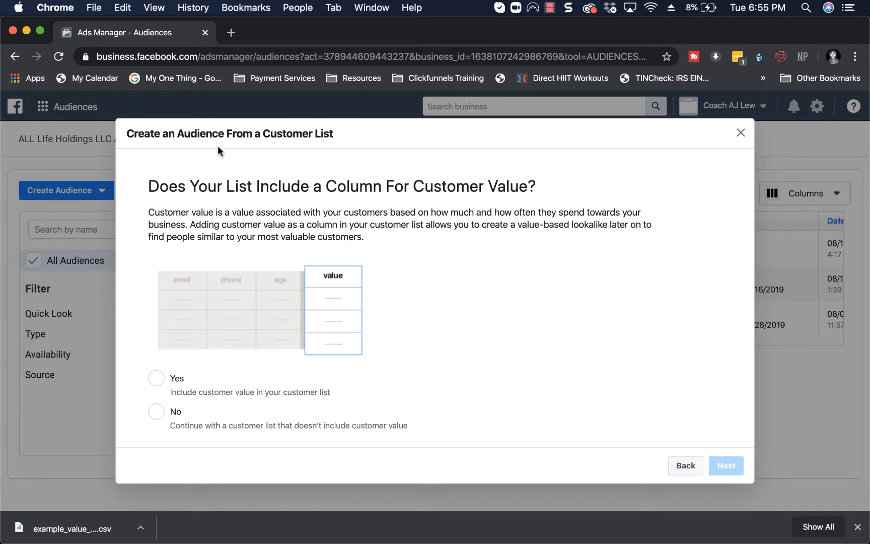
left_click(156, 412)
left_click(723, 466)
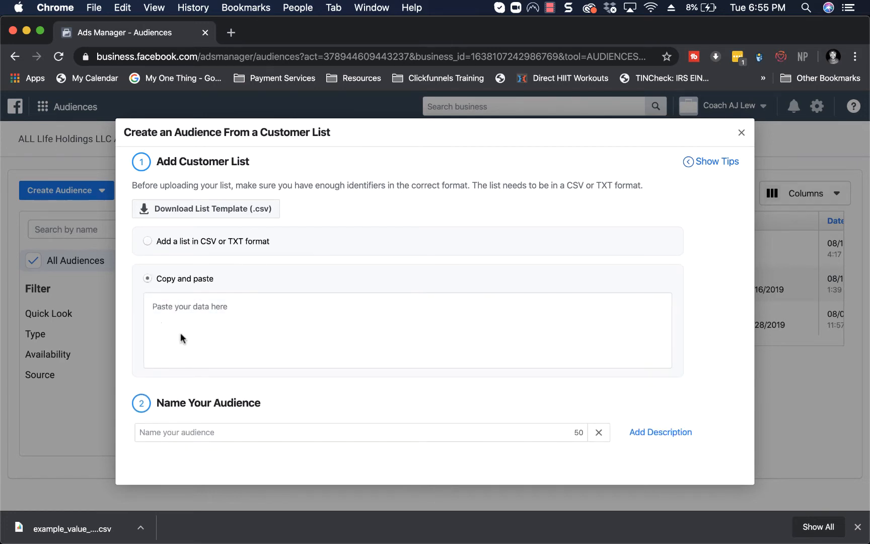
Choose to add a list in CSV or TXT format and upload Customers_LTV_March 10, 2020 8_22 AM.csv from the Downloads folder.
left_click(194, 318)
left_click(178, 244)
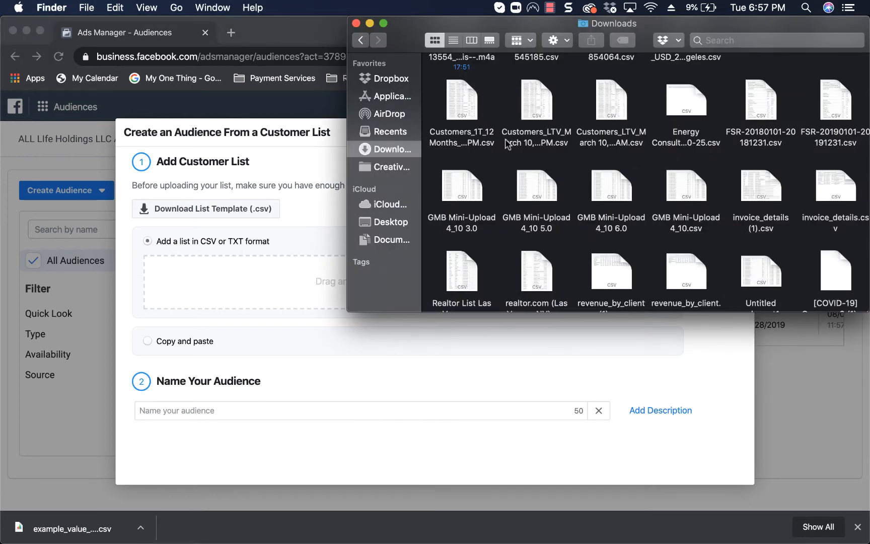
left_click(611, 103)
left_click_drag(396, 237, 308, 283)
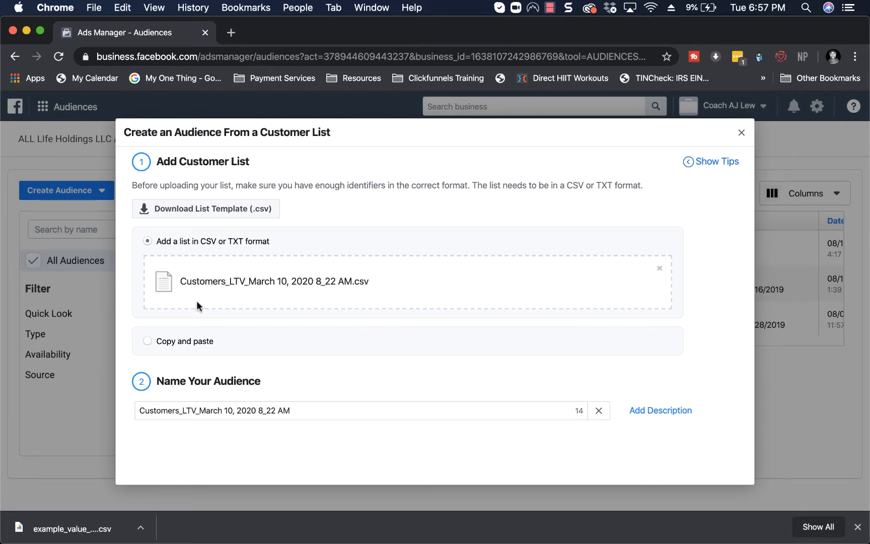
Replace the suggested audience name with "Buyers Over $2k lifetime value".
left_click(311, 415)
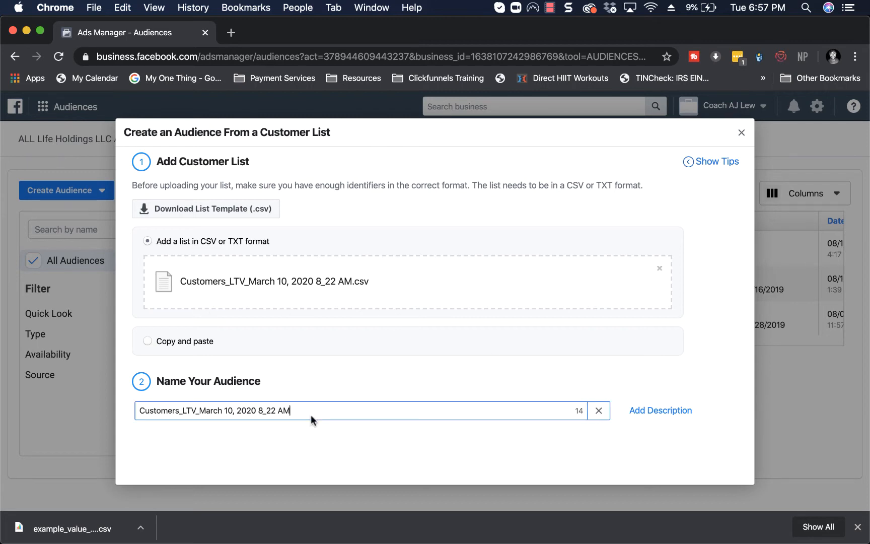
triple_click(311, 415)
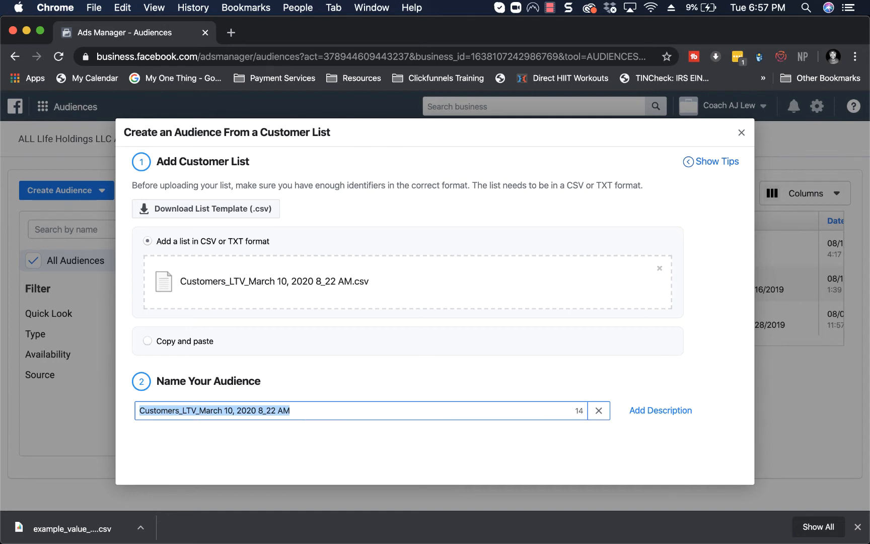
key("BackSpace")
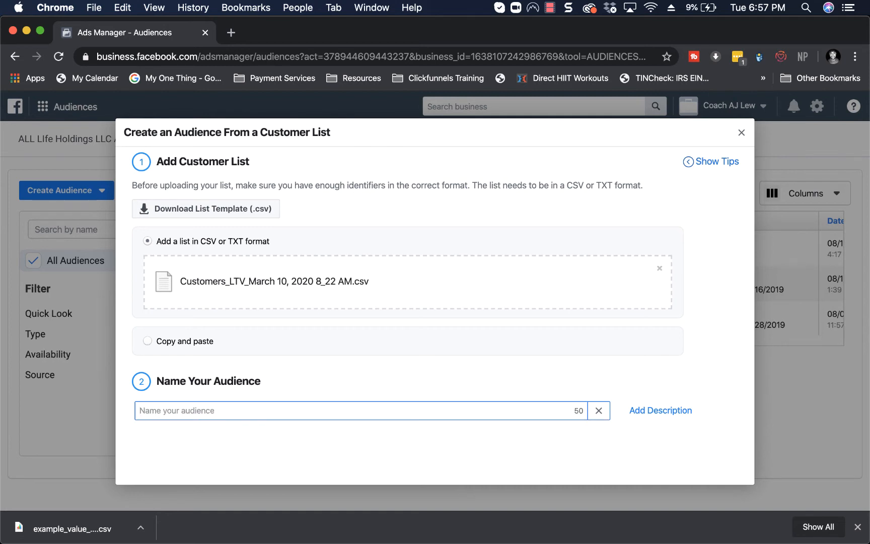
type("Buyers ")
type("Over ")
type("$")
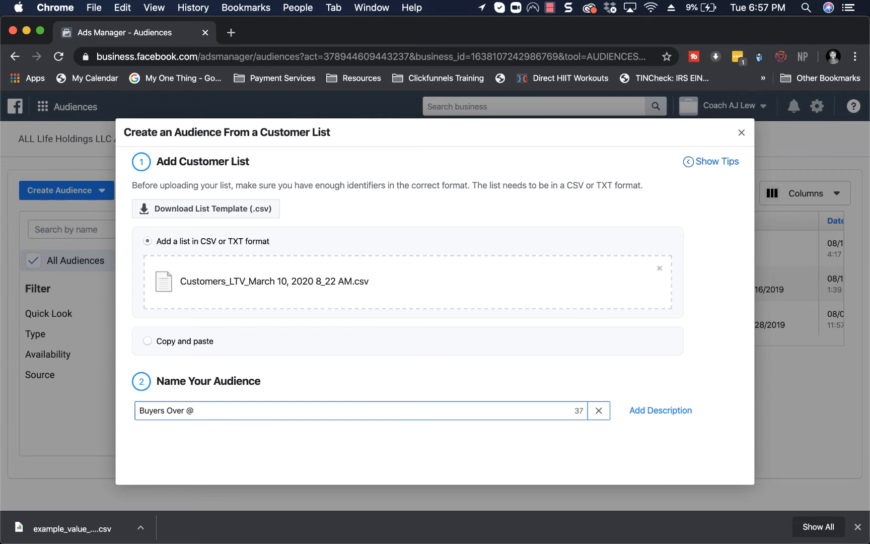
key("BackSpace")
type("$2k lifetime vl")
type("ue")
key("BackSpace")
key("BackSpace")
type("al")
key("BackSpace")
key("BackSpace")
key("BackSpace")
type("alue")
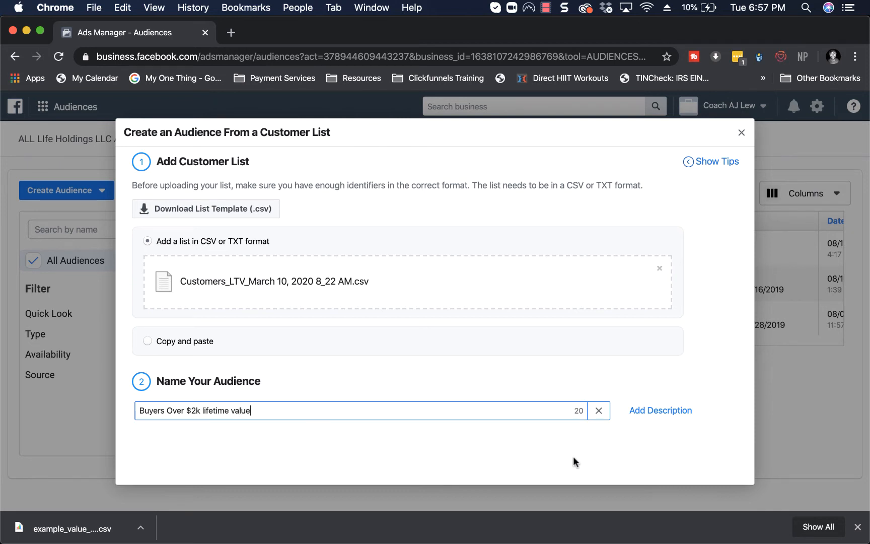
Leave the audience description out and continue to previewing and mapping the customer list data.
left_click(658, 408)
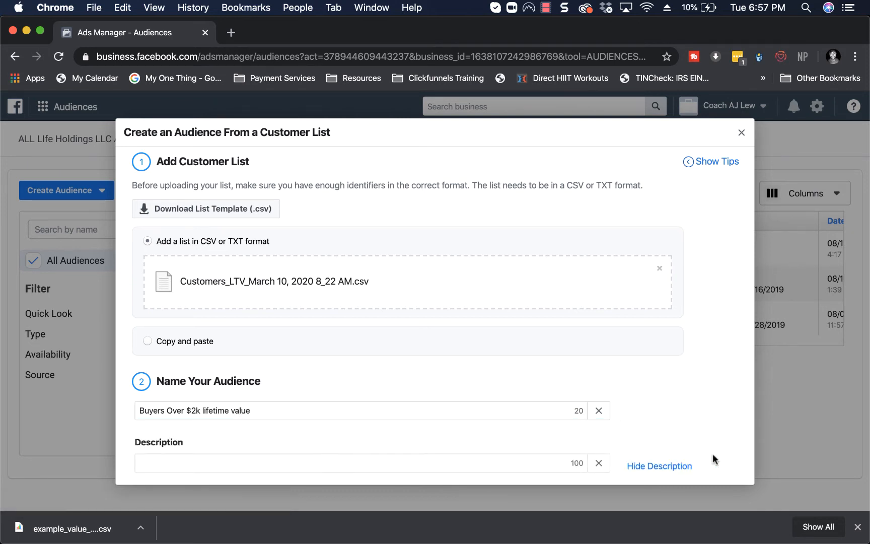
left_click(669, 467)
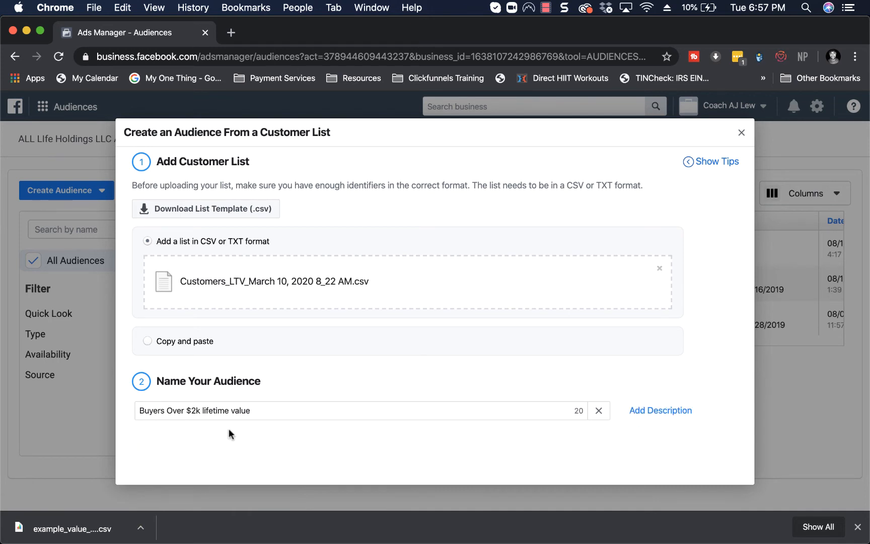
scroll(498, 332, "down", 2)
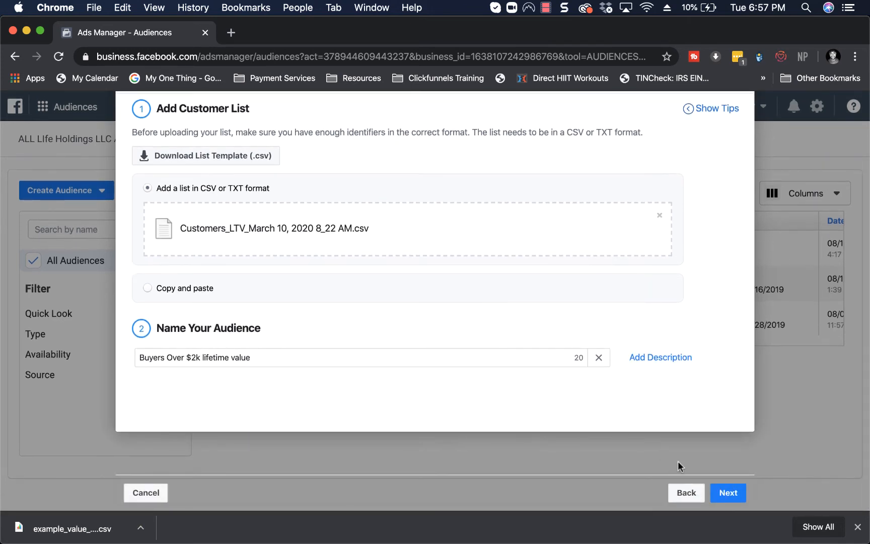
left_click(733, 495)
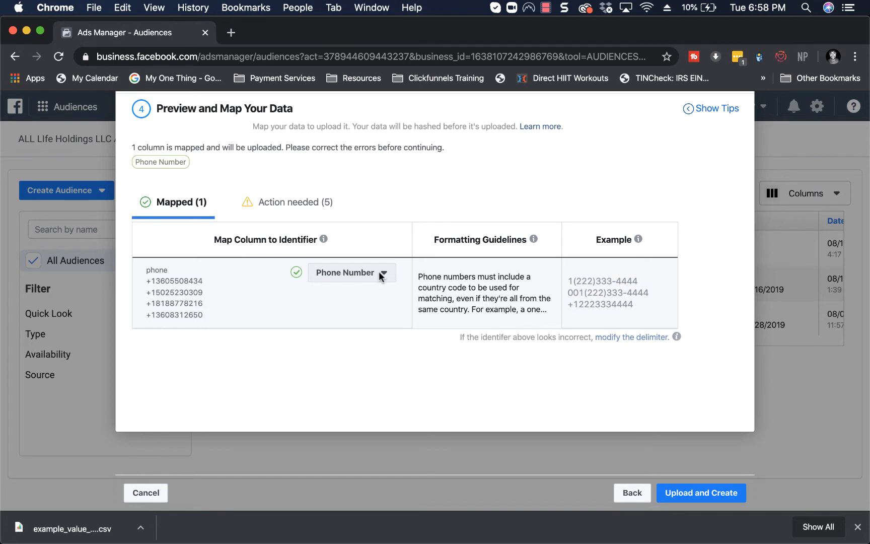
Examine the list columns that need action and the identifier options available for the _id column.
left_click(275, 203)
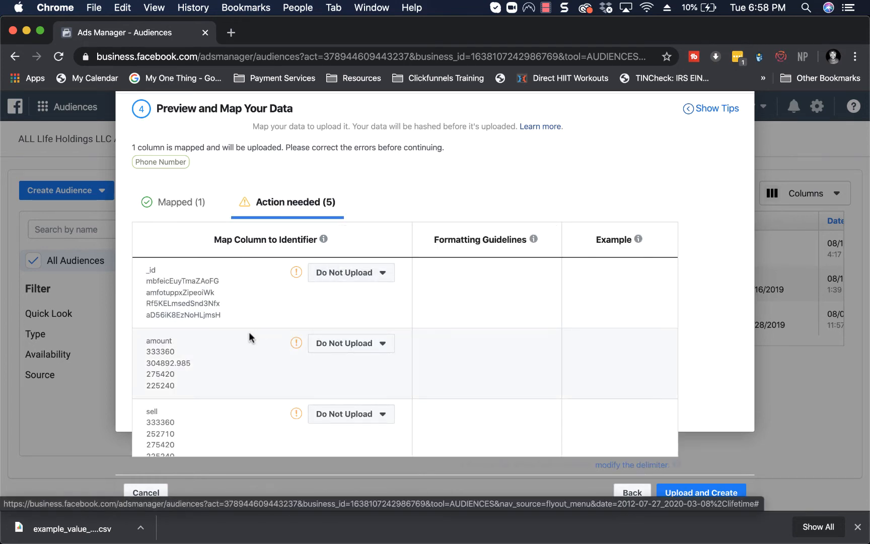
scroll(249, 337, "down", 5)
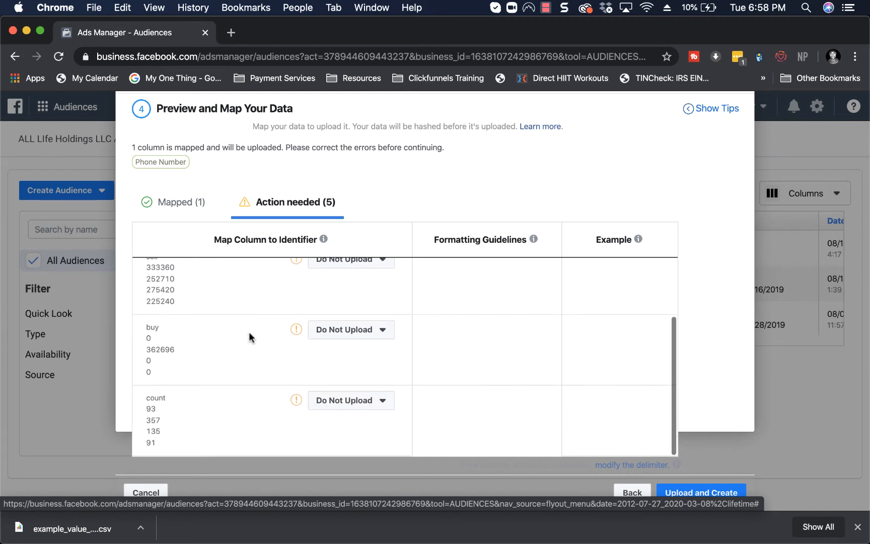
scroll(248, 331, "down", 2)
scroll(193, 303, "up", 2)
scroll(199, 306, "up", 4)
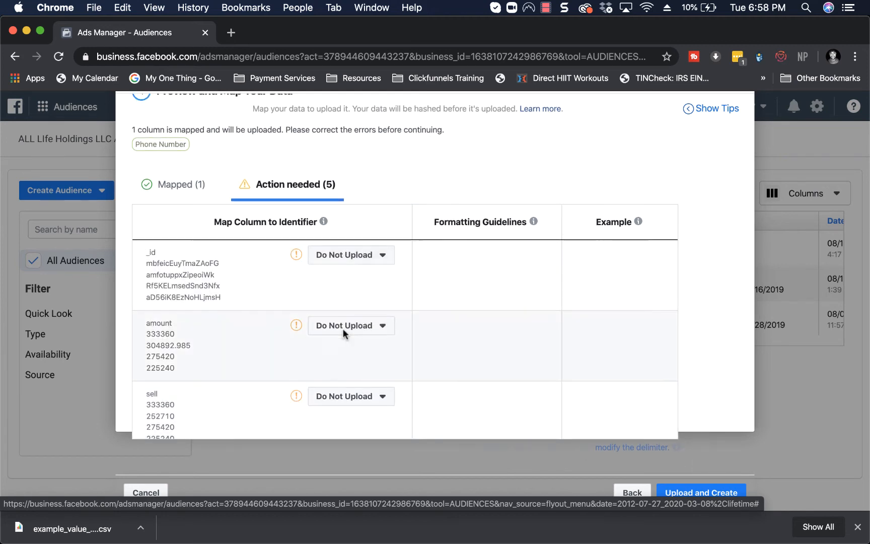
scroll(344, 335, "down", 4)
scroll(343, 340, "up", 4)
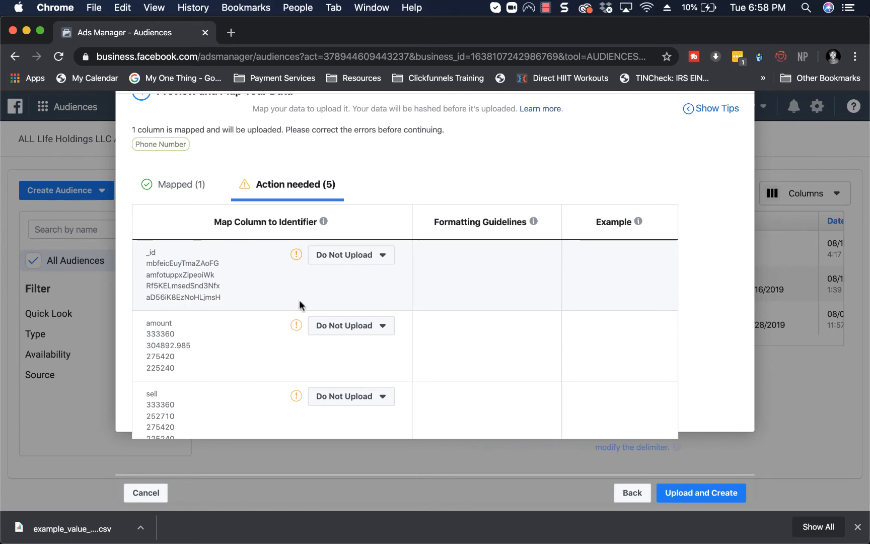
left_click(372, 255)
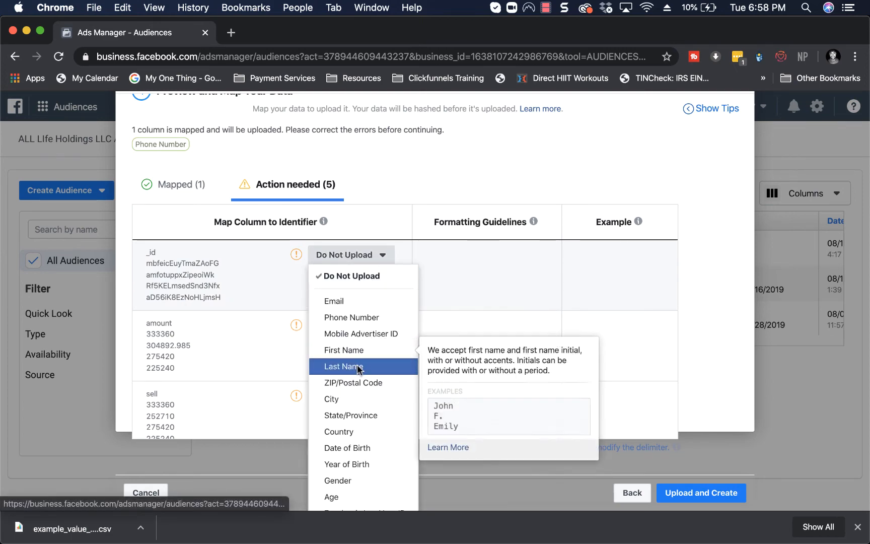
left_click(376, 254)
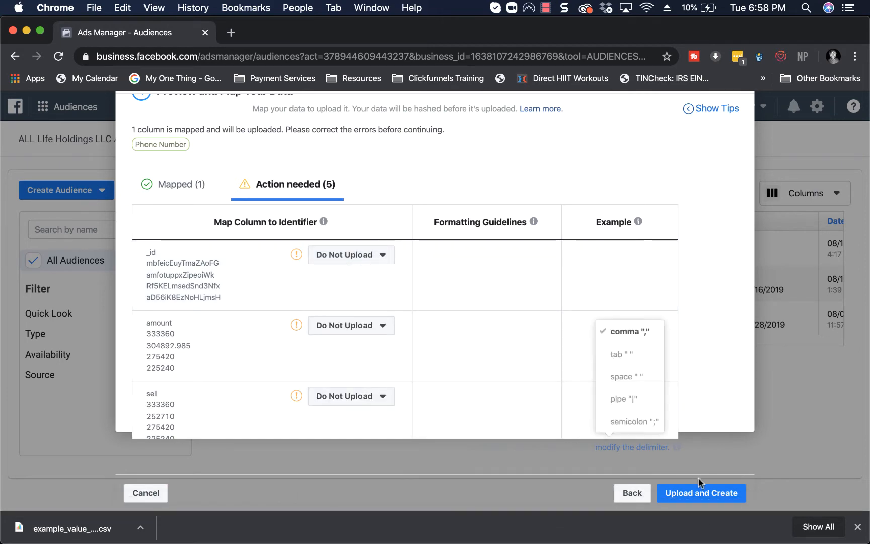
Upload the list and create the custom audience, accepting that the unmapped columns are left out.
left_click(703, 491)
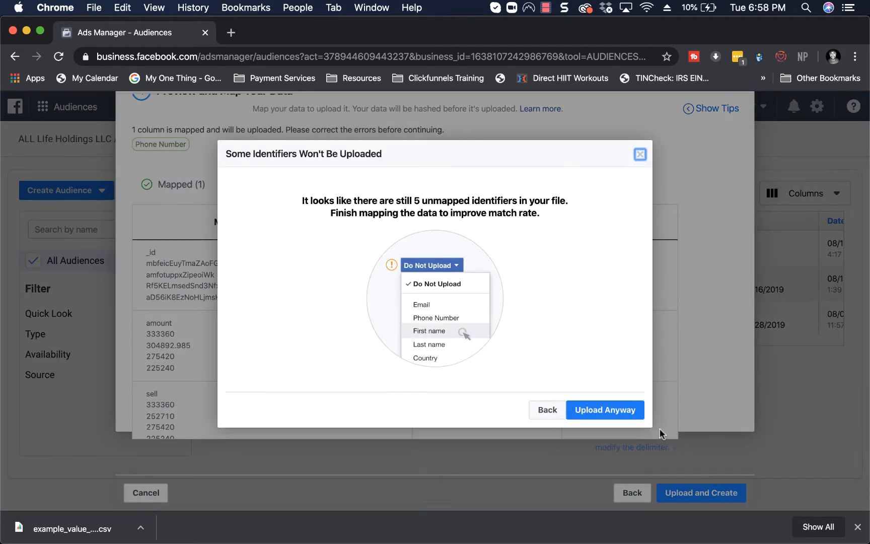
left_click(618, 408)
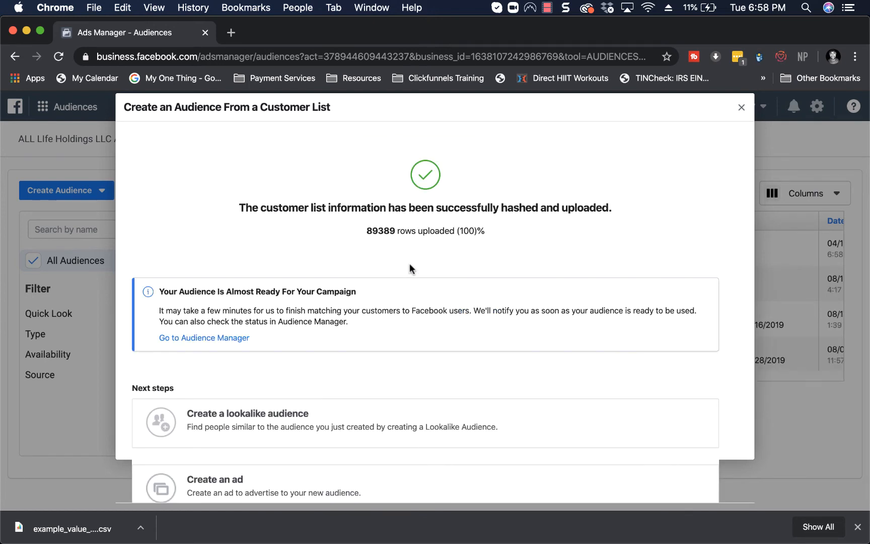
Start a lookalike audience from the uploaded buyers list and set its location to United States.
scroll(409, 263, "down", 2)
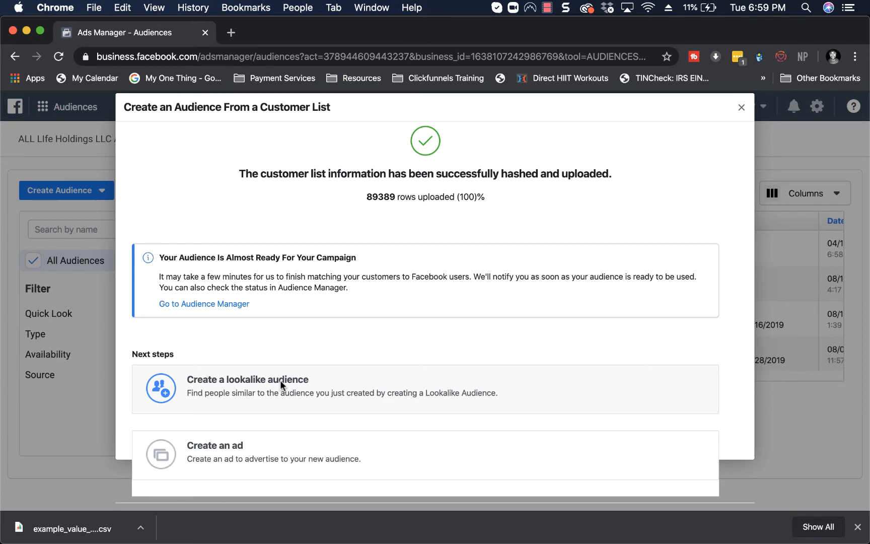
scroll(279, 380, "down", 2)
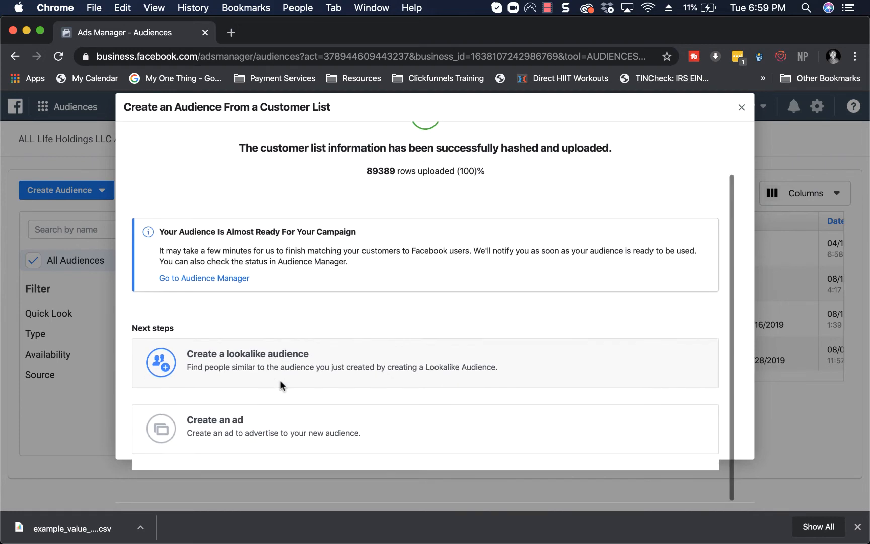
left_click(257, 353)
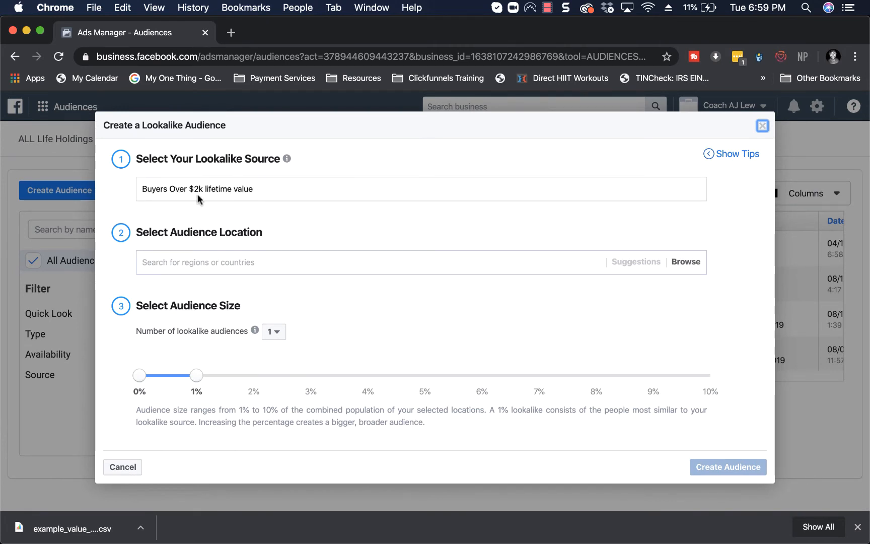
left_click(238, 258)
left_click(310, 244)
left_click(280, 254)
type("un")
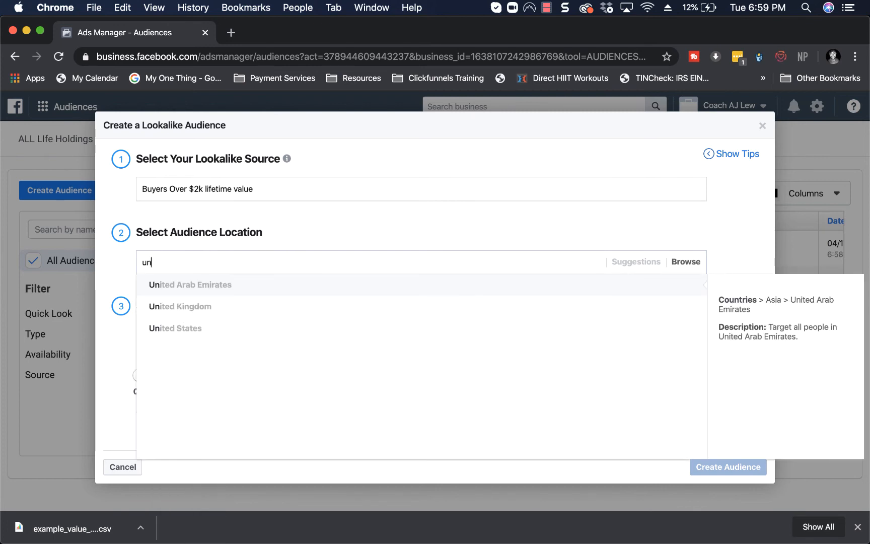
left_click(178, 328)
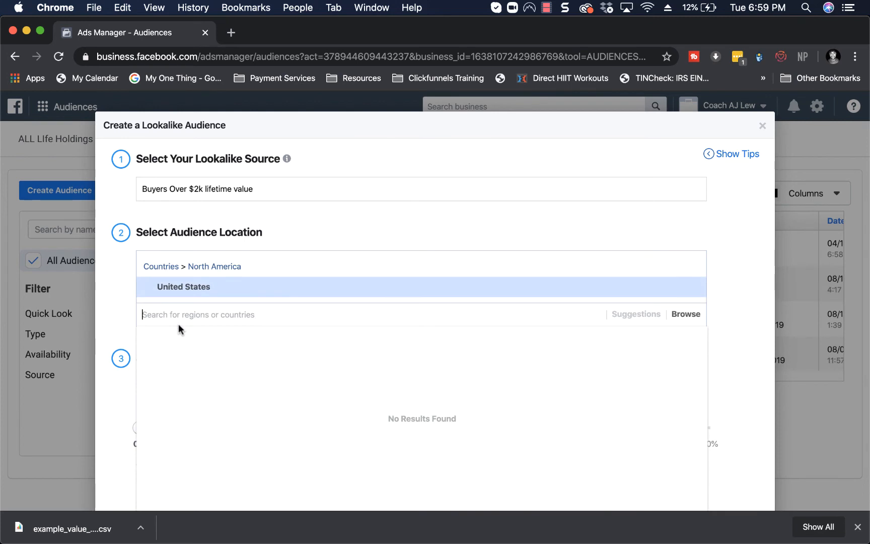
left_click(103, 303)
Try two lookalike audiences and a 10% audience size, restoring the number to 1 and the size to 1%.
scroll(196, 352, "down", 2)
scroll(196, 352, "down", 3)
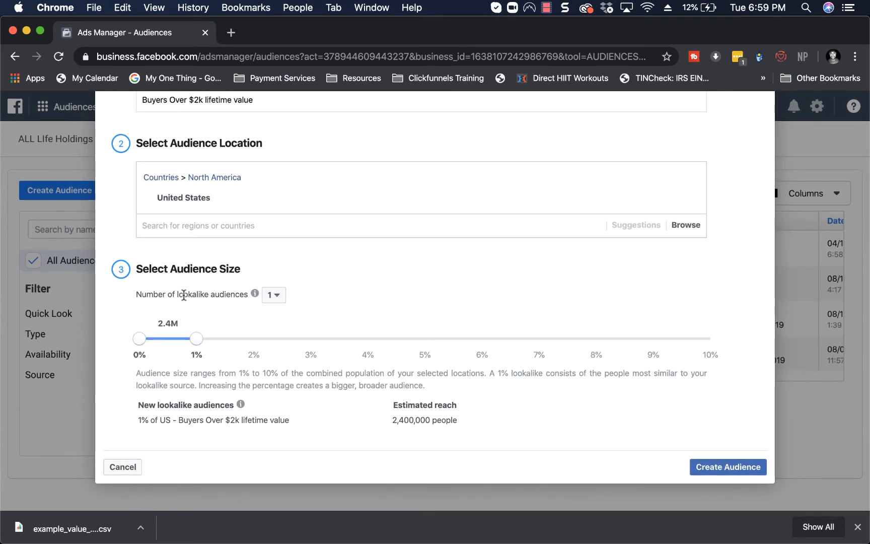
left_click(275, 295)
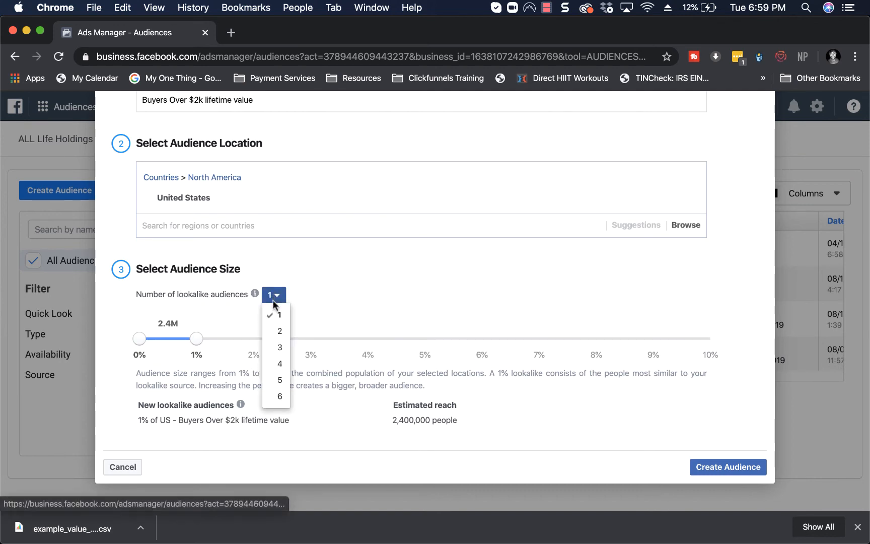
left_click(280, 331)
scroll(281, 346, "down", 1)
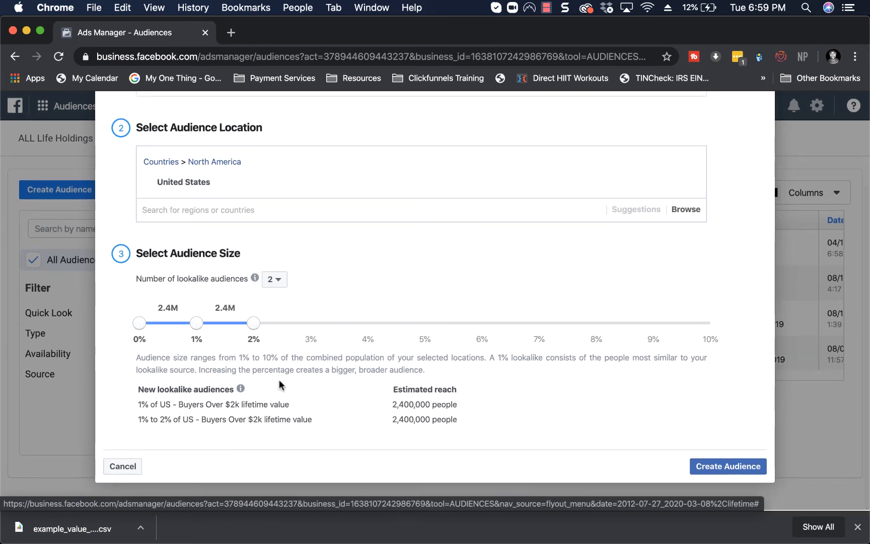
left_click(281, 282)
left_click(274, 301)
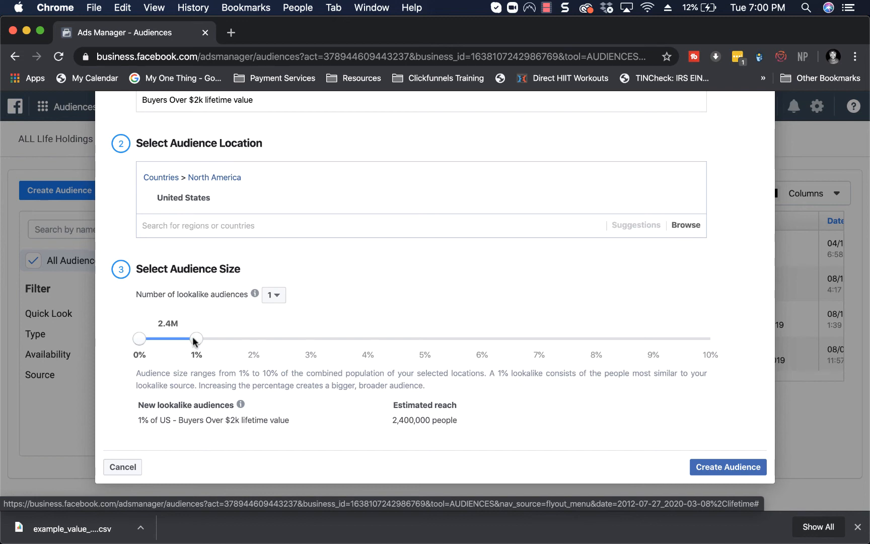
left_click_drag(195, 339, 710, 345)
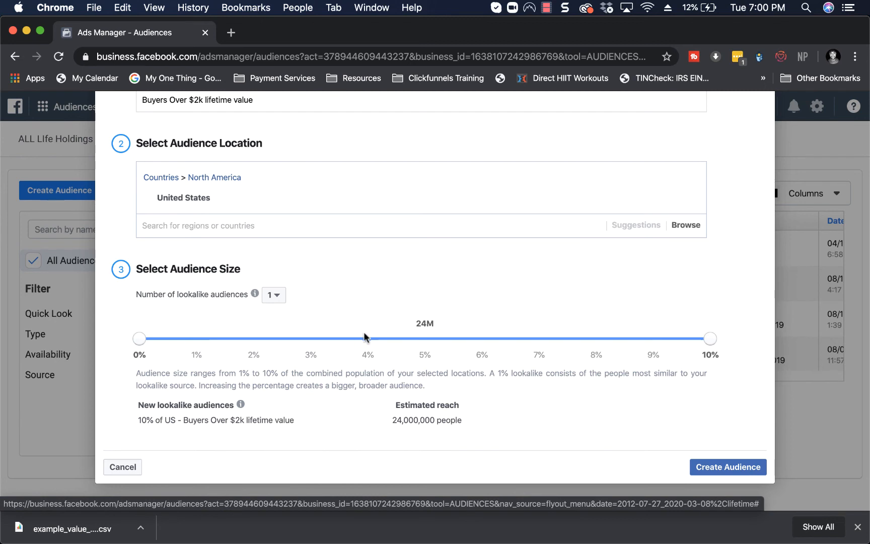
left_click_drag(711, 345, 224, 326)
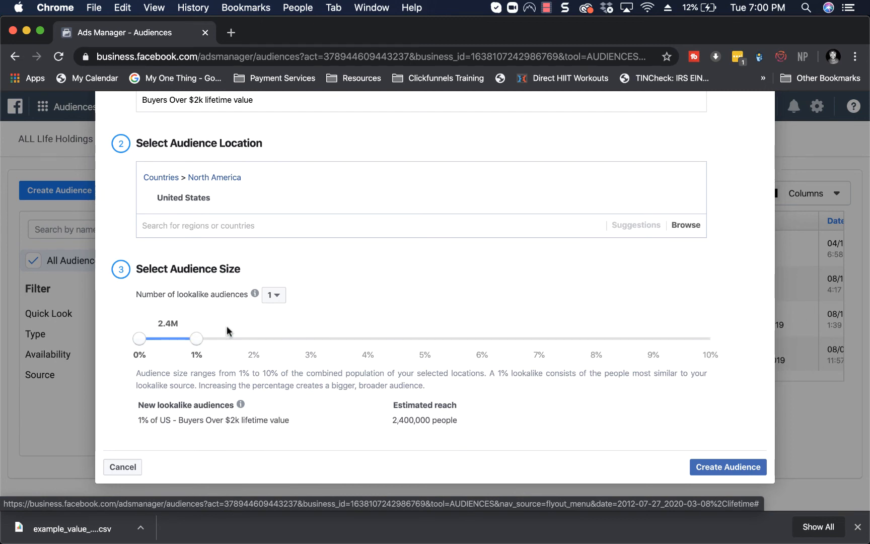
Create the 1% United States lookalike audience of the $2k buyers and check both new entries in the audience list.
mouse_move(203, 197)
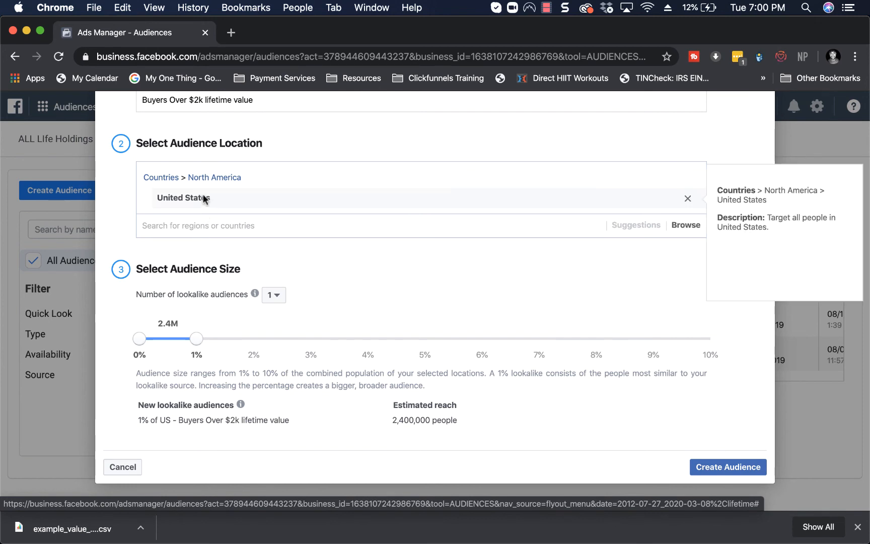
mouse_move(262, 304)
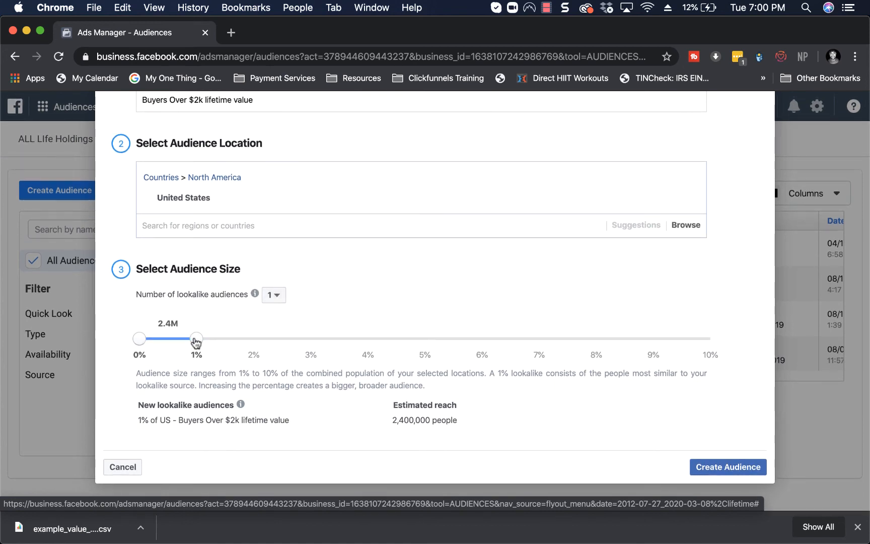
left_click(728, 467)
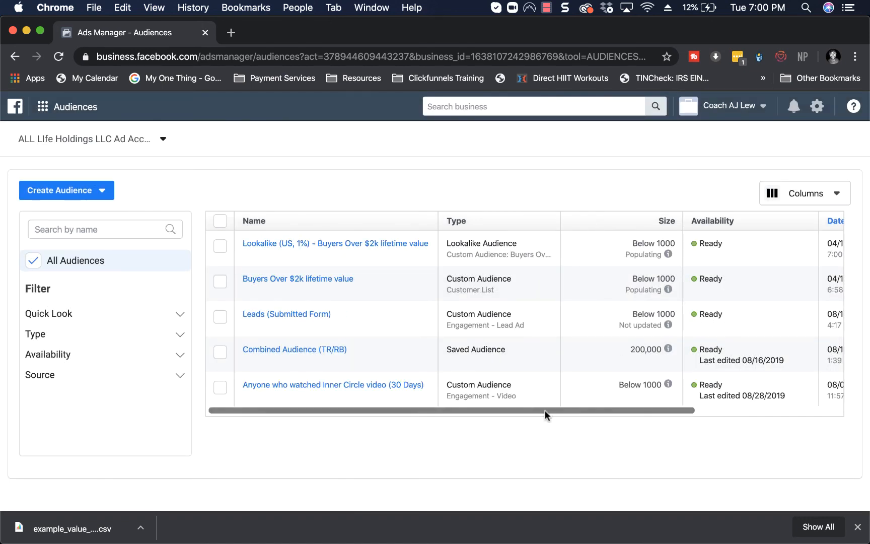
mouse_move(338, 285)
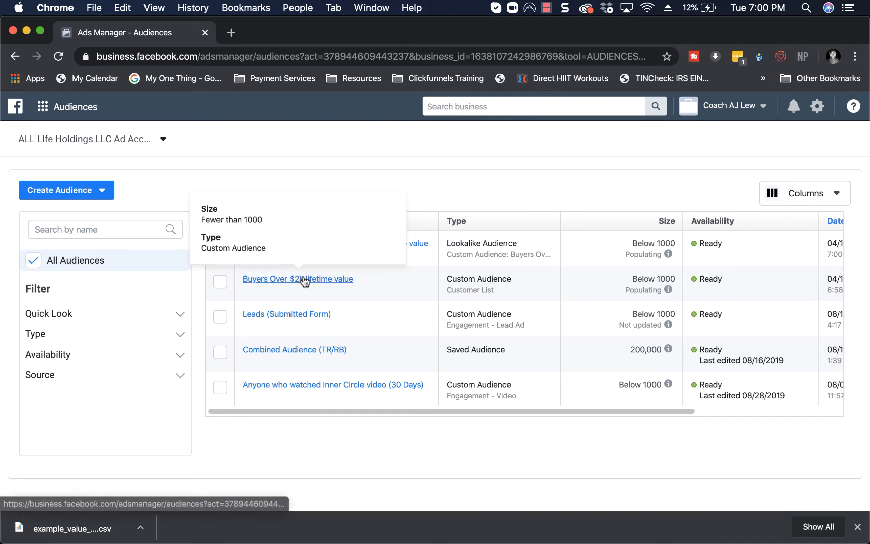
mouse_move(371, 252)
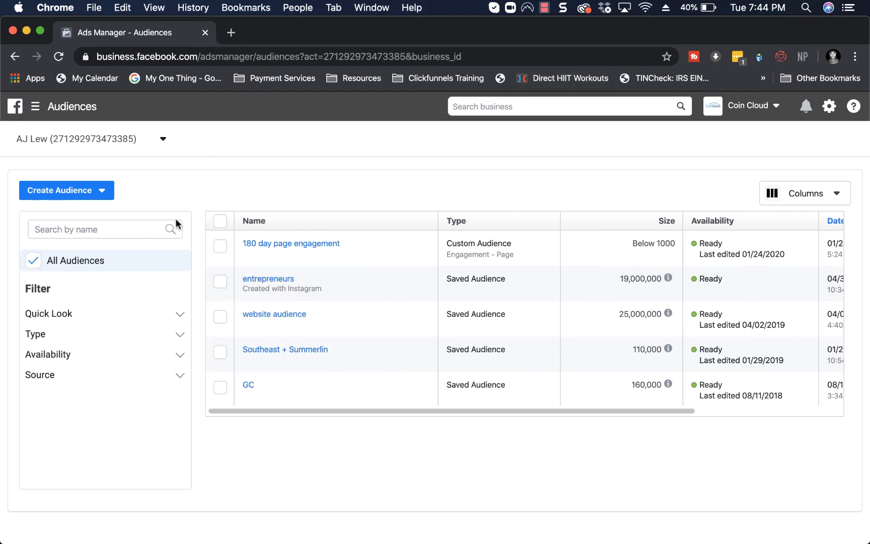
Start another lookalike audience, compare value-based and other sources, and select the coach's LIVE page as the source.
left_click(97, 189)
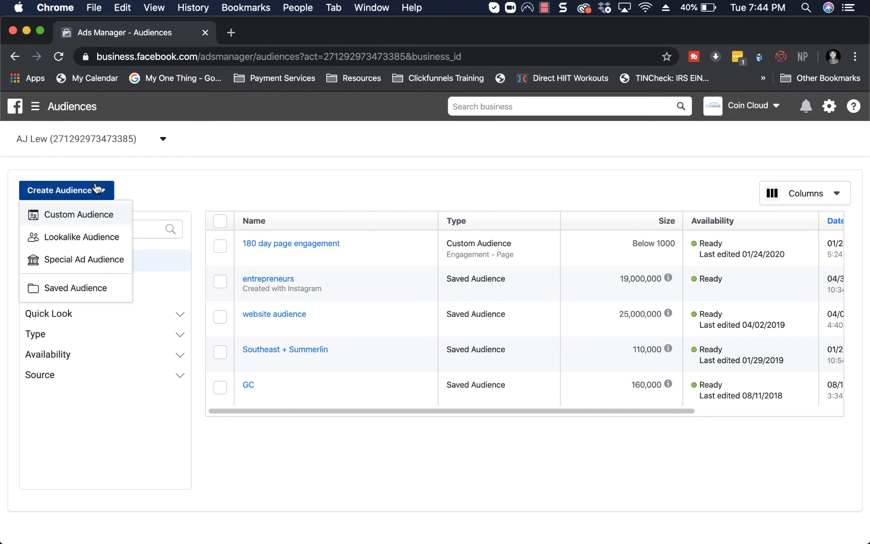
left_click(96, 238)
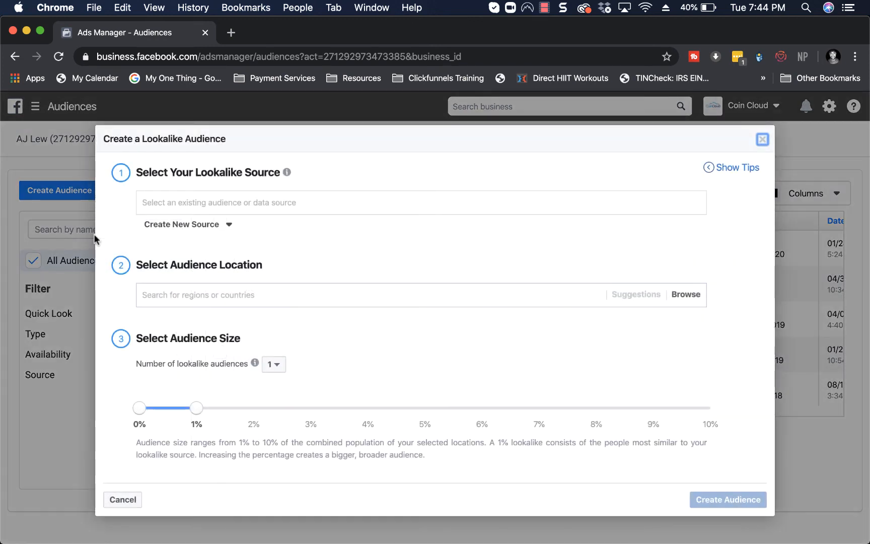
left_click(257, 184)
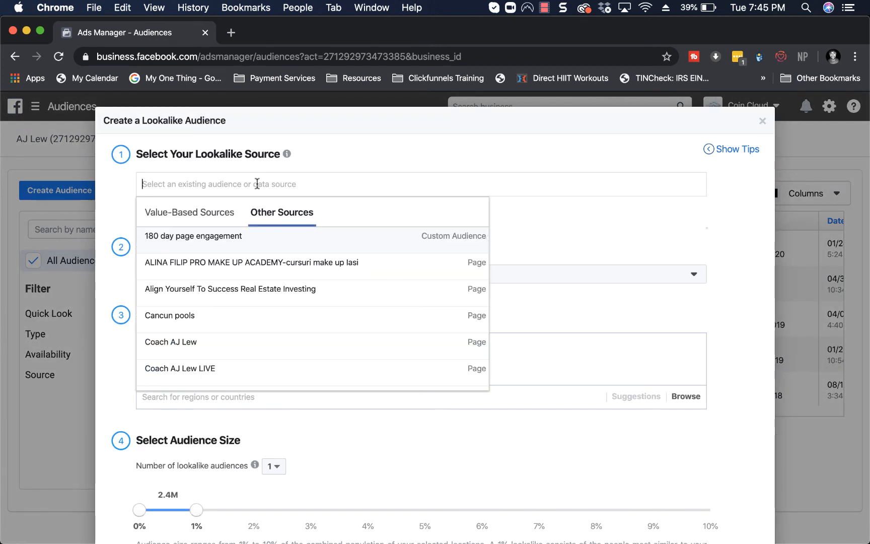
left_click(212, 214)
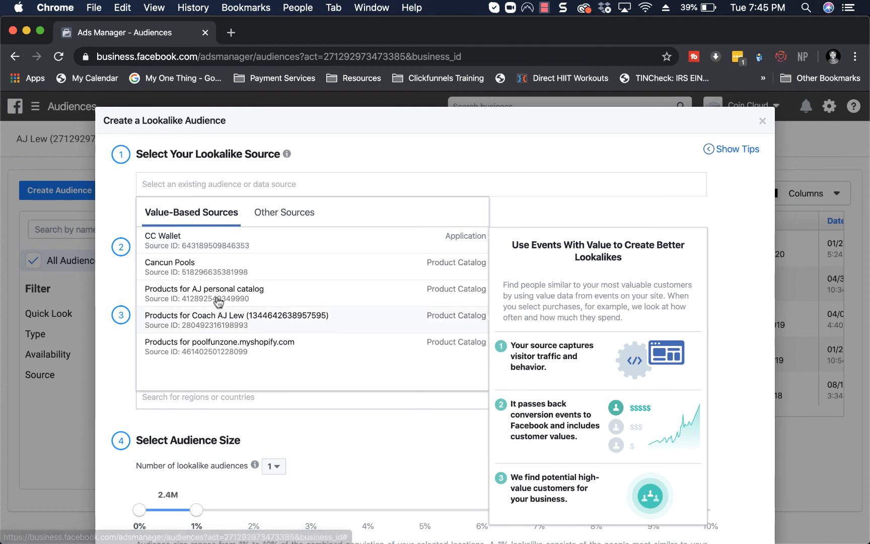
left_click(287, 215)
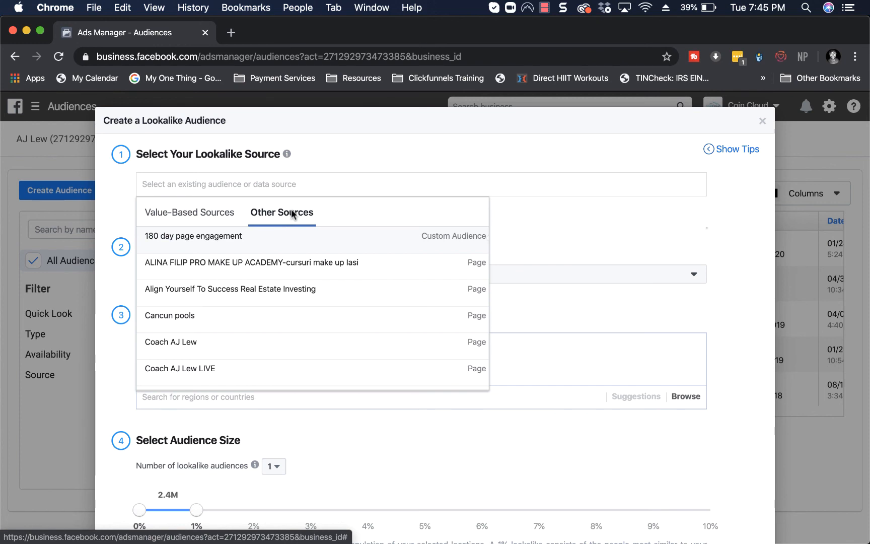
scroll(260, 324, "down", 1)
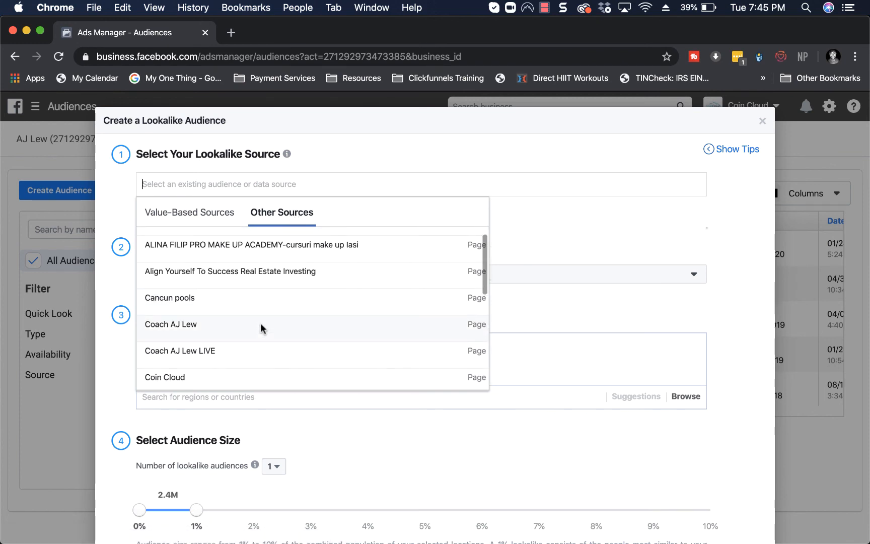
left_click(239, 349)
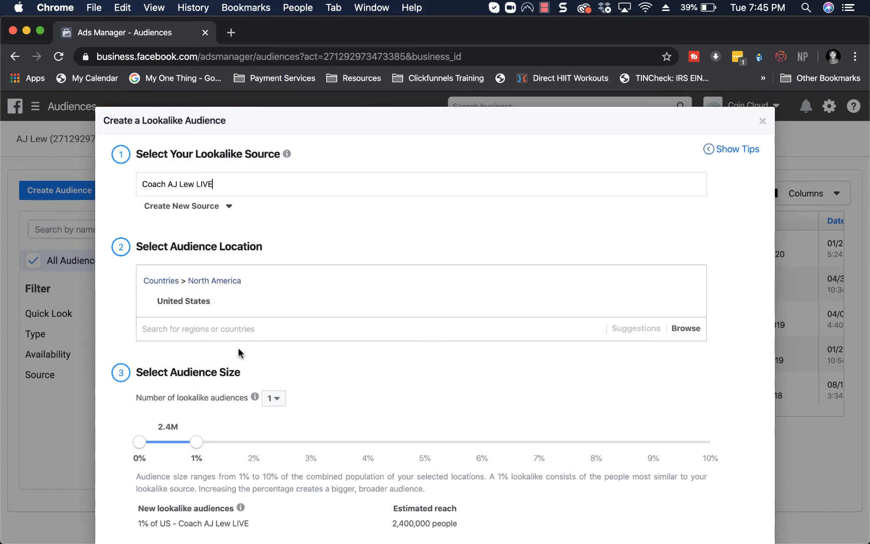
Replace the selected lookalike source with the 180 day page engagement custom audience.
left_click(255, 188)
key("super+a")
key("BackSpace")
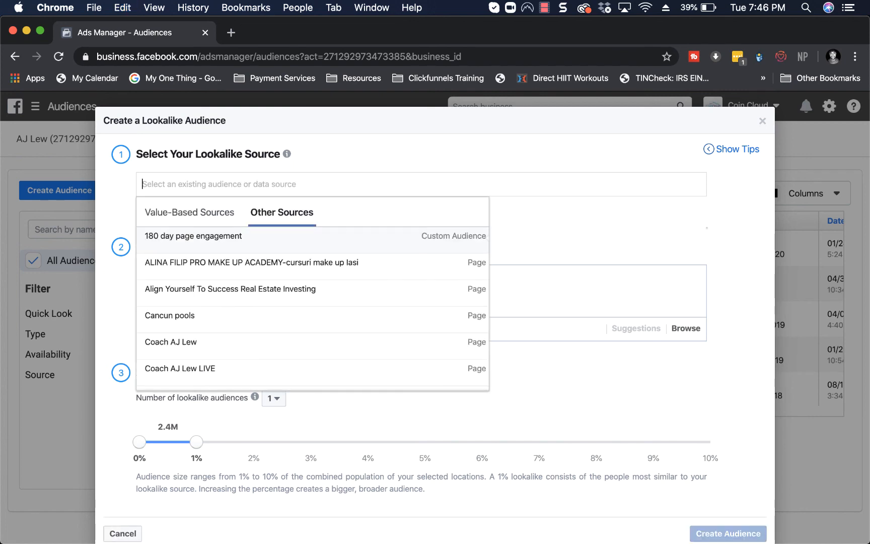
scroll(272, 282, "down", 10)
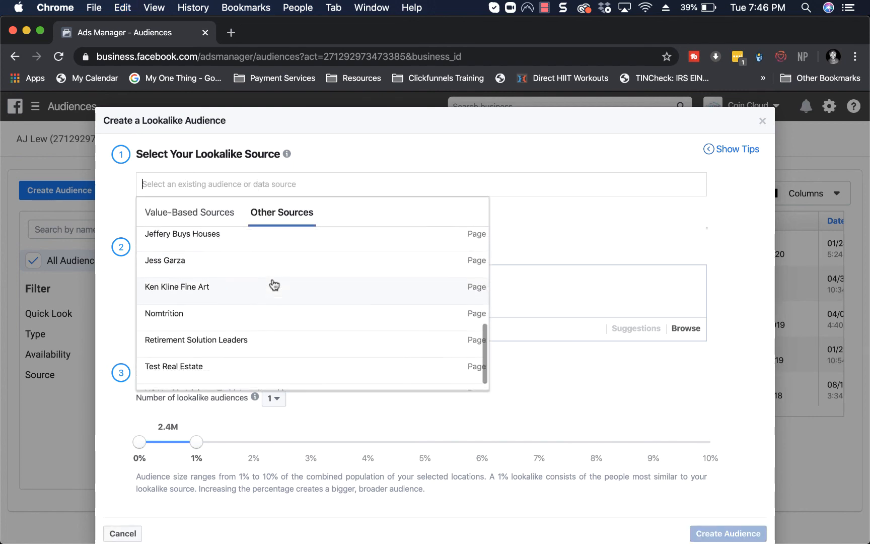
scroll(272, 283, "up", 10)
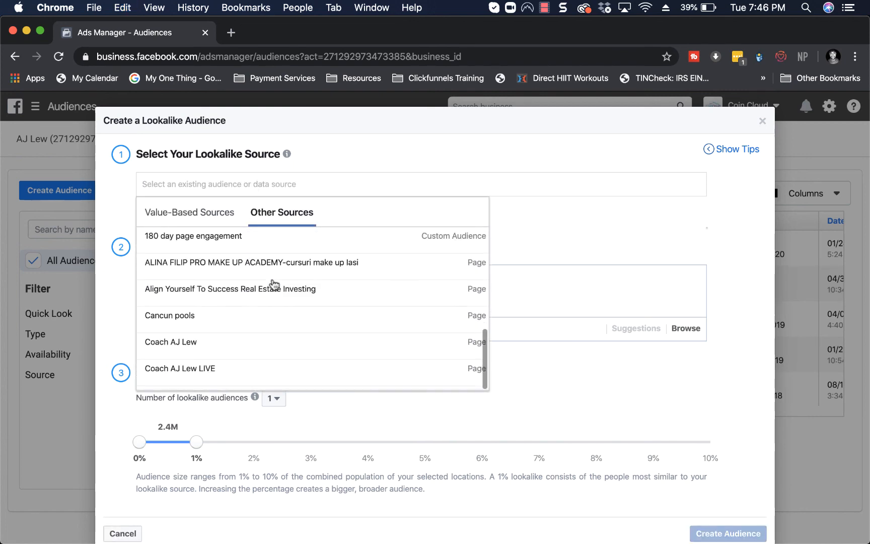
left_click(267, 242)
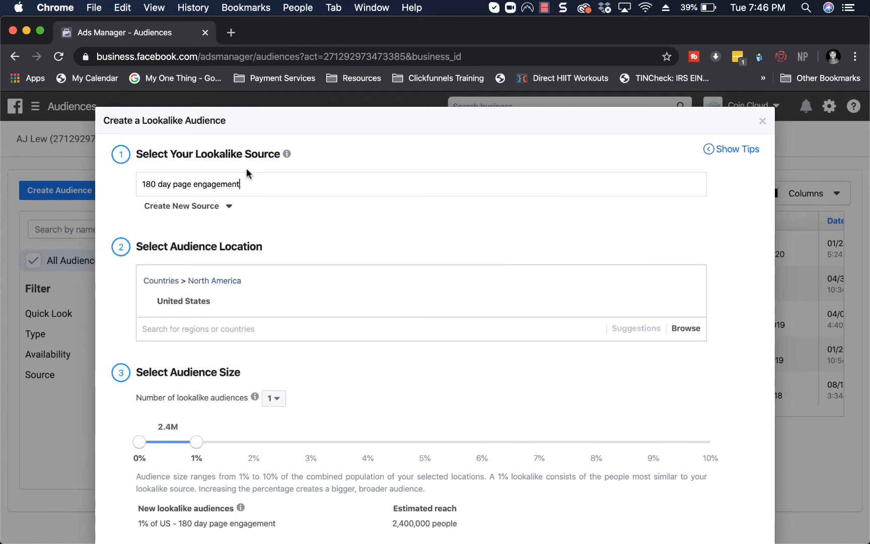
Create one 1% United States lookalike audience based on 180 day page engagement.
mouse_move(255, 397)
scroll(258, 395, "down", 2)
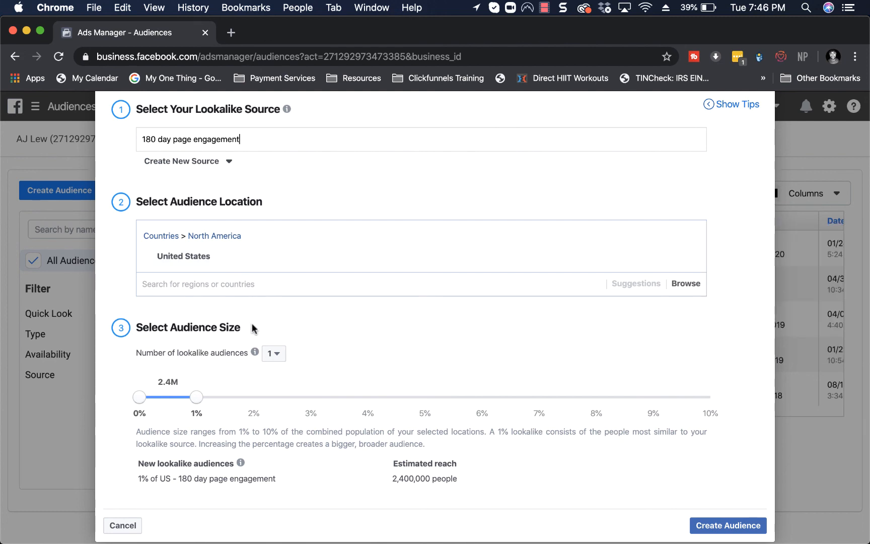
scroll(254, 328, "down", 1)
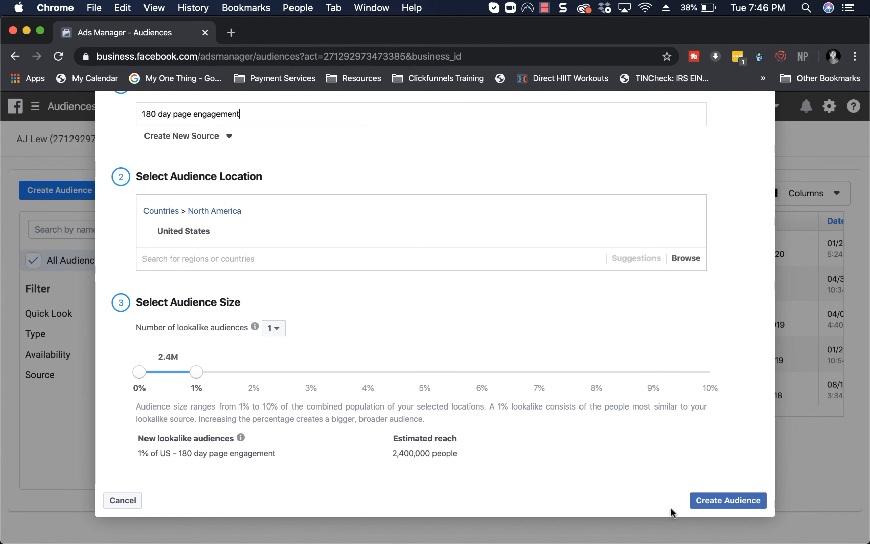
left_click(717, 501)
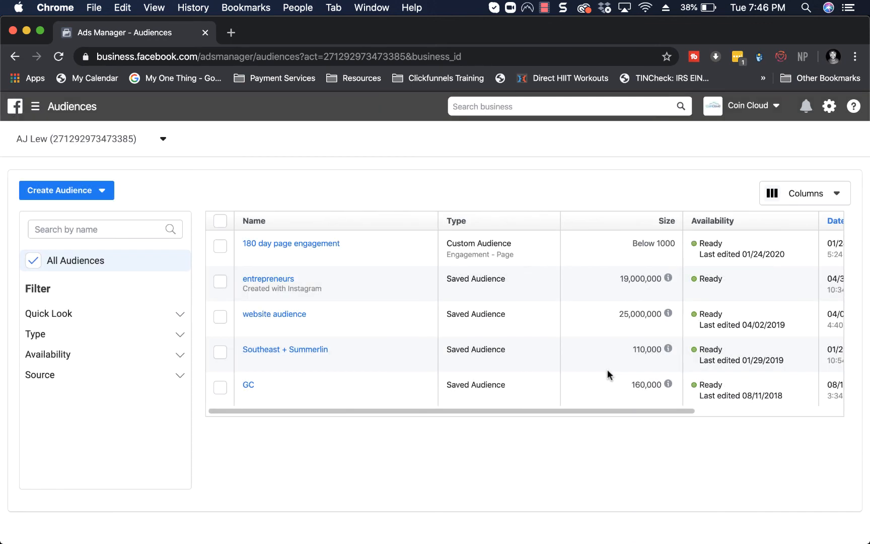